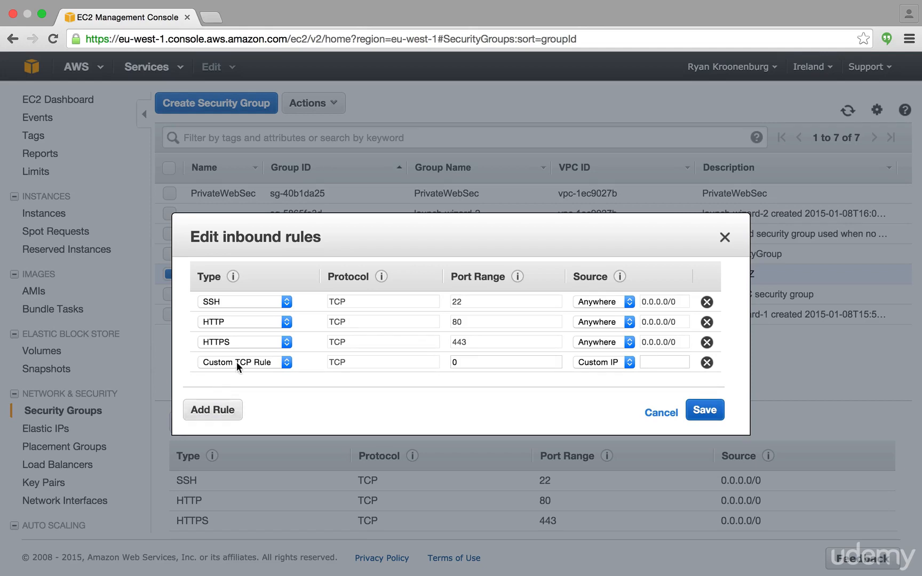
Set the new inbound rule of the MyWebDMZ security group to RDP with My IP as source, and save the rules
{"action": "left_click", "coordinate": [236, 362]}
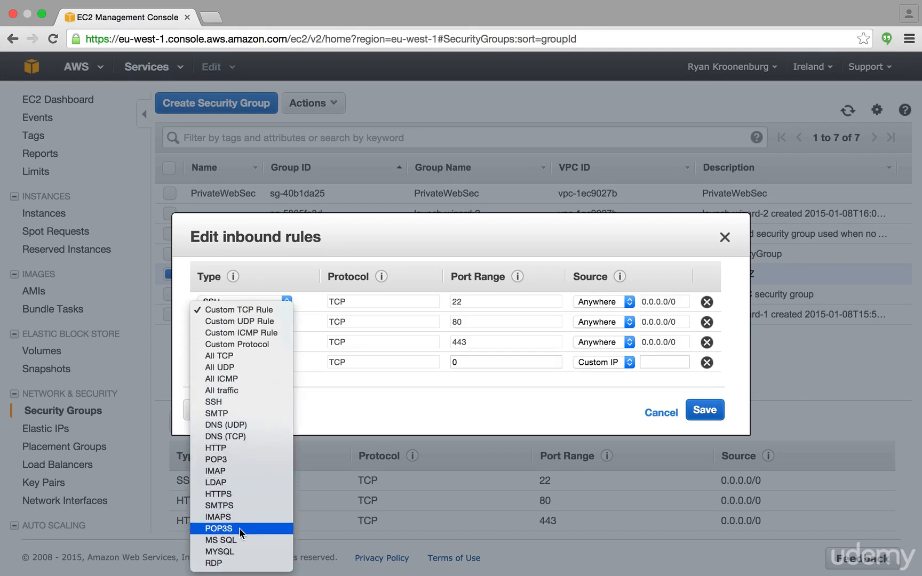
{"action": "left_click", "coordinate": [240, 564]}
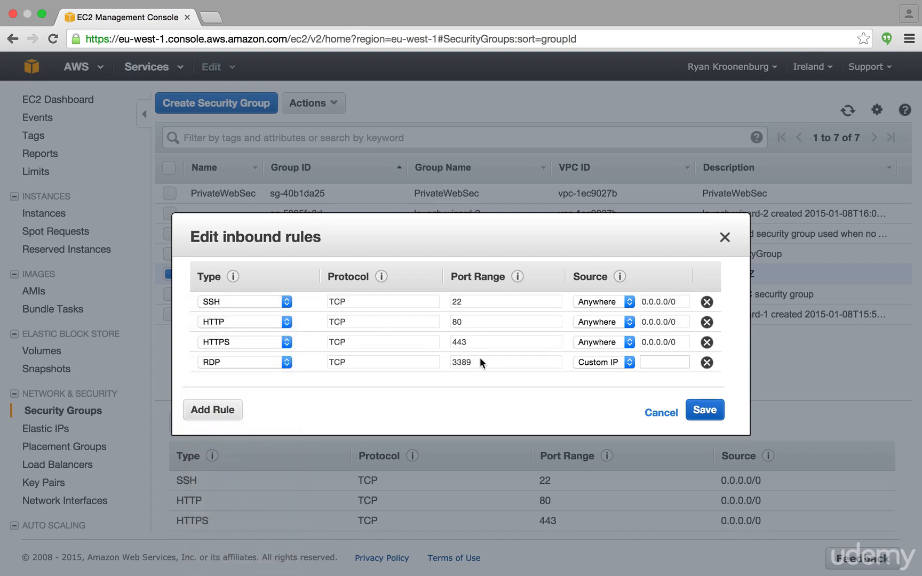
{"action": "left_click", "coordinate": [608, 365]}
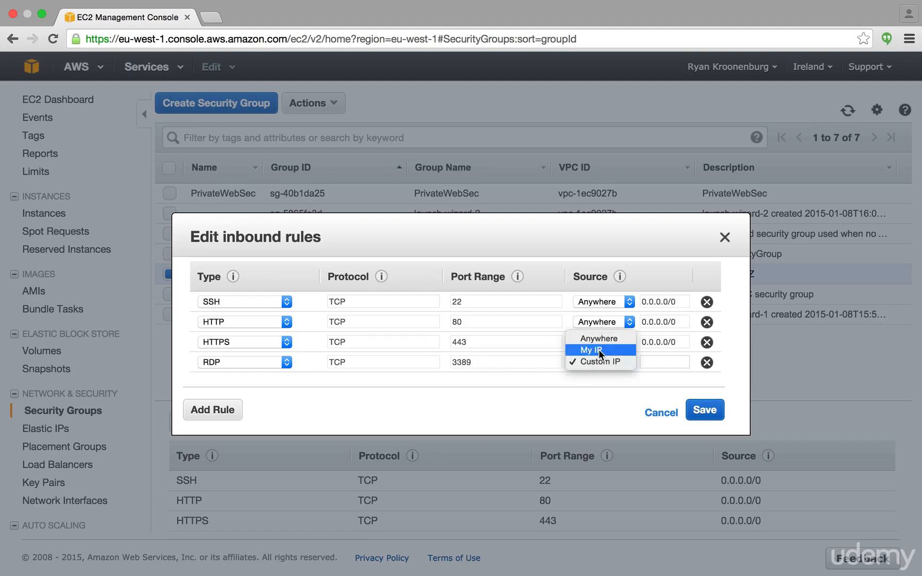
{"action": "left_click", "coordinate": [599, 349]}
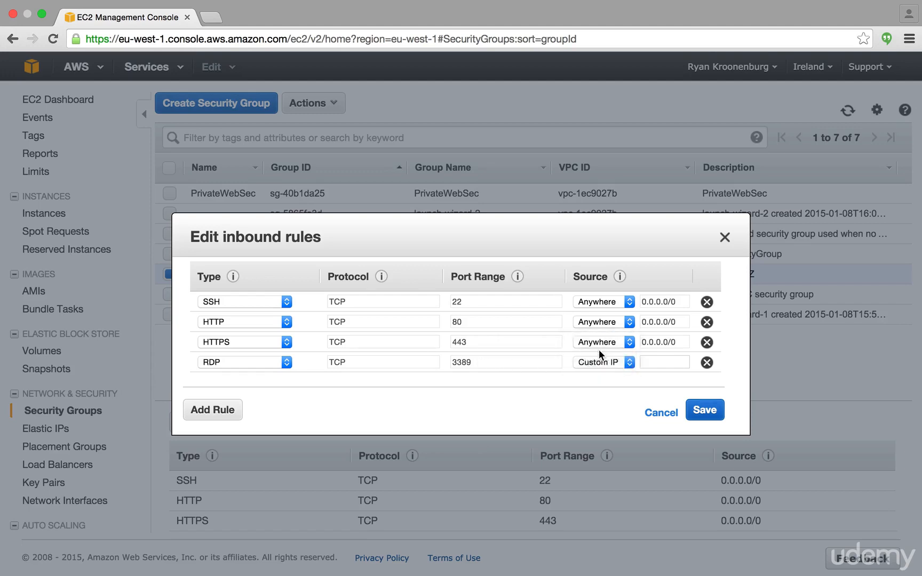
{"action": "left_click", "coordinate": [713, 413]}
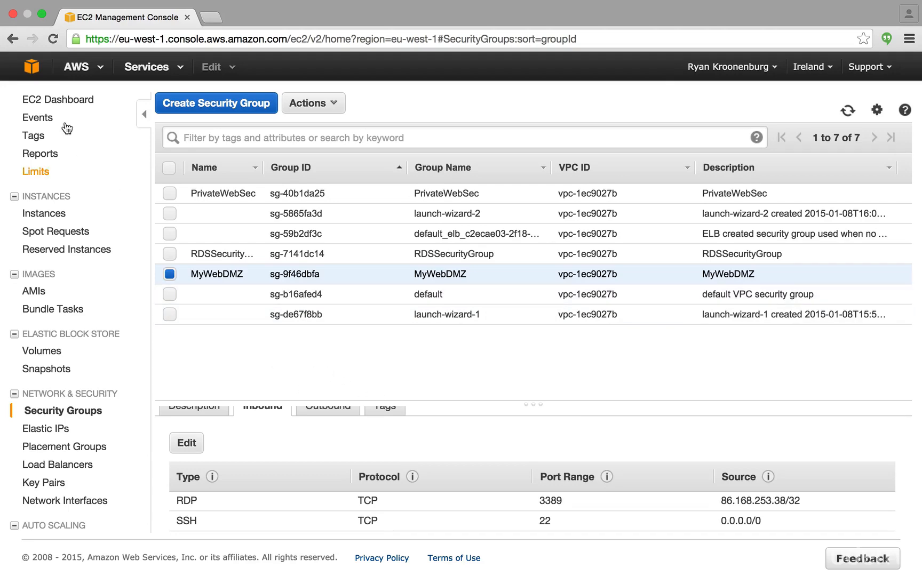
Start a new EC2 instance launch from the Microsoft Windows Server 2012 R2 Base image, keeping the t2.micro instance type
{"action": "left_click", "coordinate": [51, 100]}
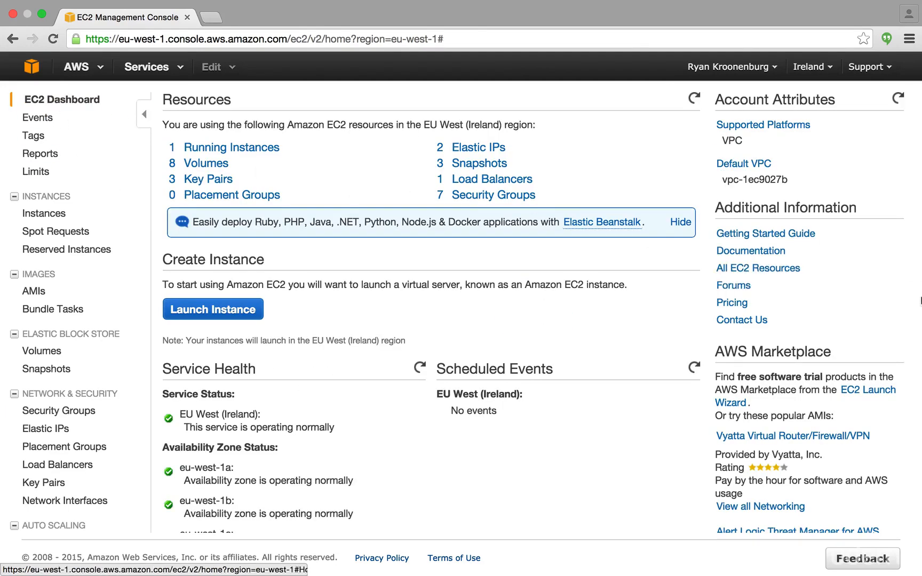
{"action": "left_click", "coordinate": [233, 316]}
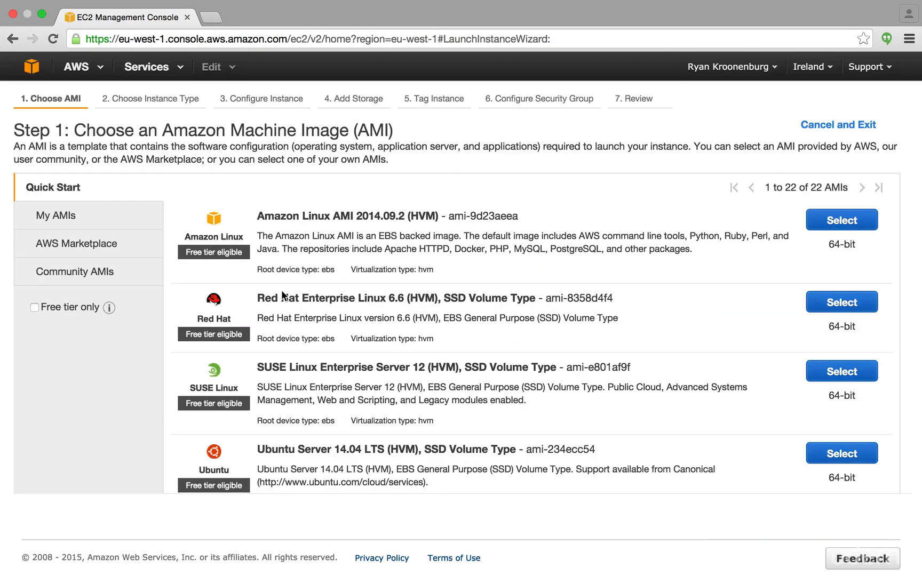
{"action": "scroll", "coordinate": [535, 315], "scroll_direction": "down", "scroll_amount": 4}
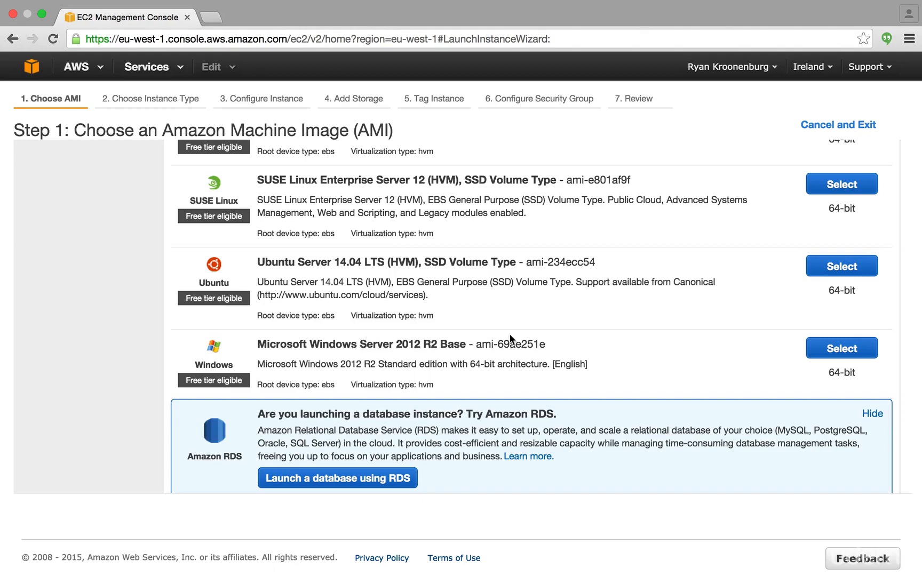
{"action": "left_click", "coordinate": [825, 351]}
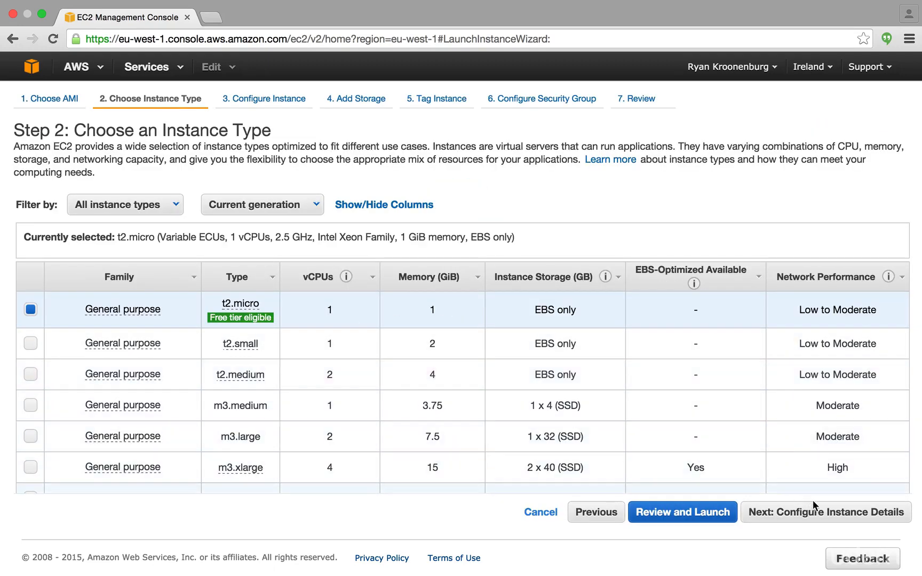
{"action": "left_click", "coordinate": [815, 511]}
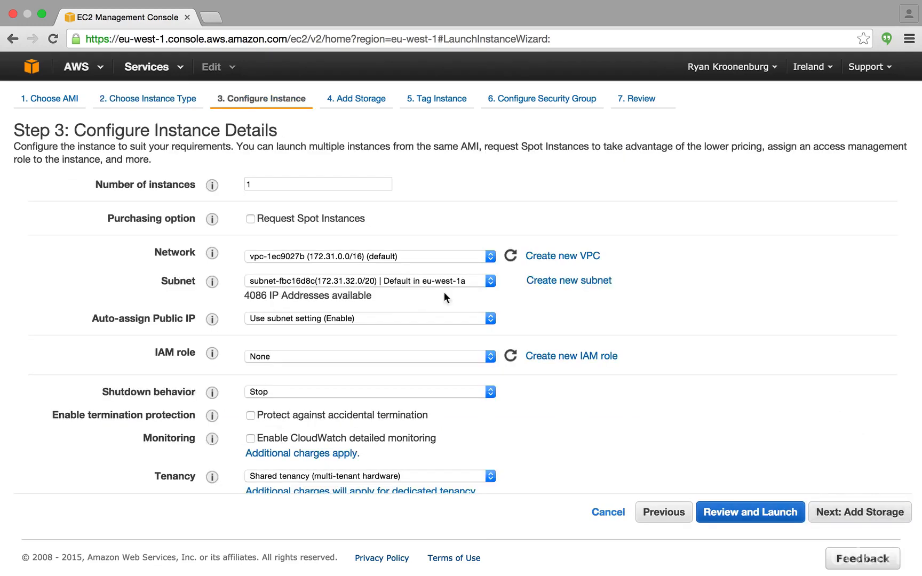
Assign the S3_Access IAM role in the instance details and continue to the storage settings
{"action": "scroll", "coordinate": [397, 276], "scroll_direction": "down", "scroll_amount": 2}
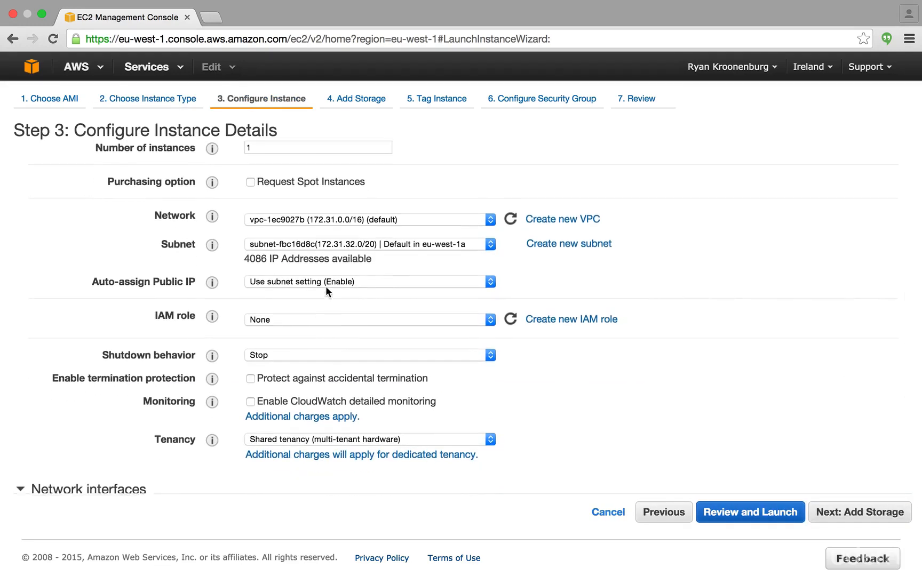
{"action": "scroll", "coordinate": [325, 286], "scroll_direction": "up", "scroll_amount": 2}
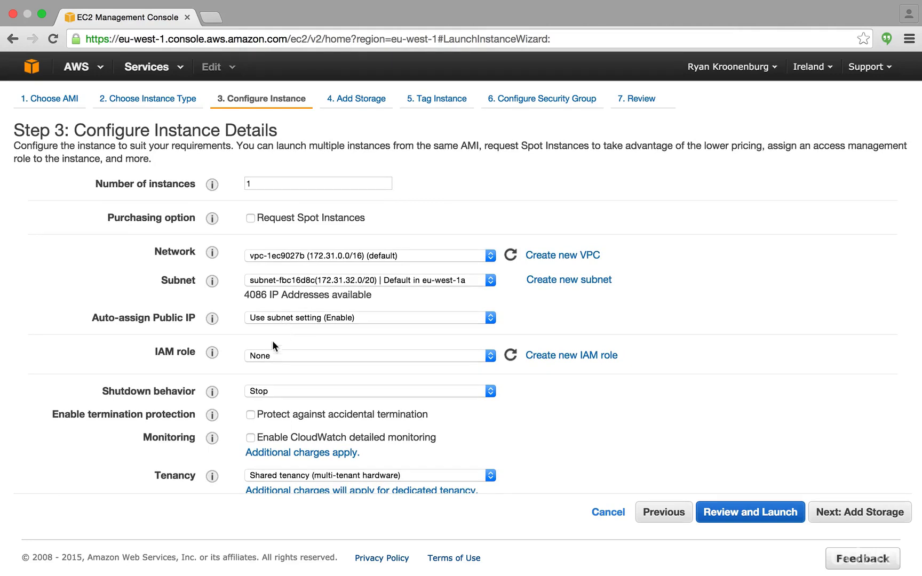
{"action": "left_click", "coordinate": [271, 359]}
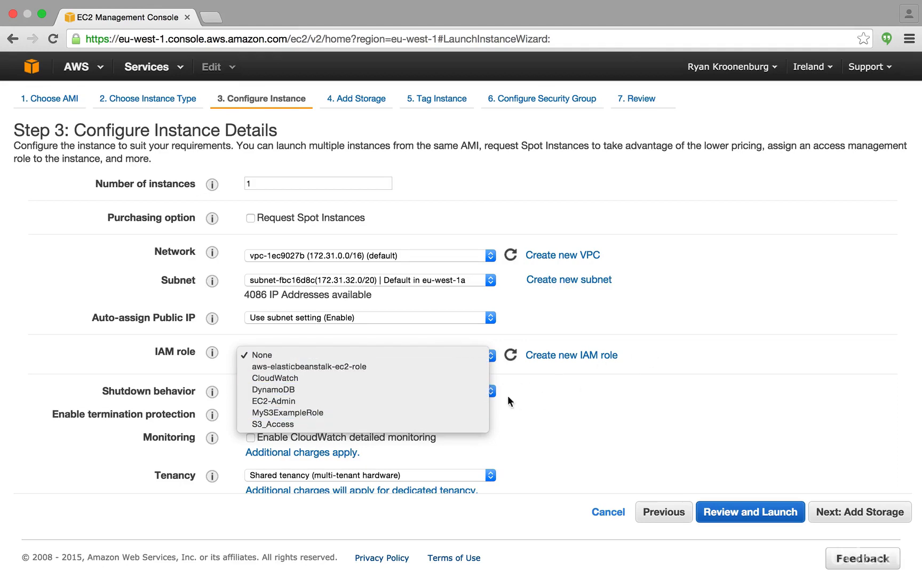
{"action": "left_click", "coordinate": [464, 424]}
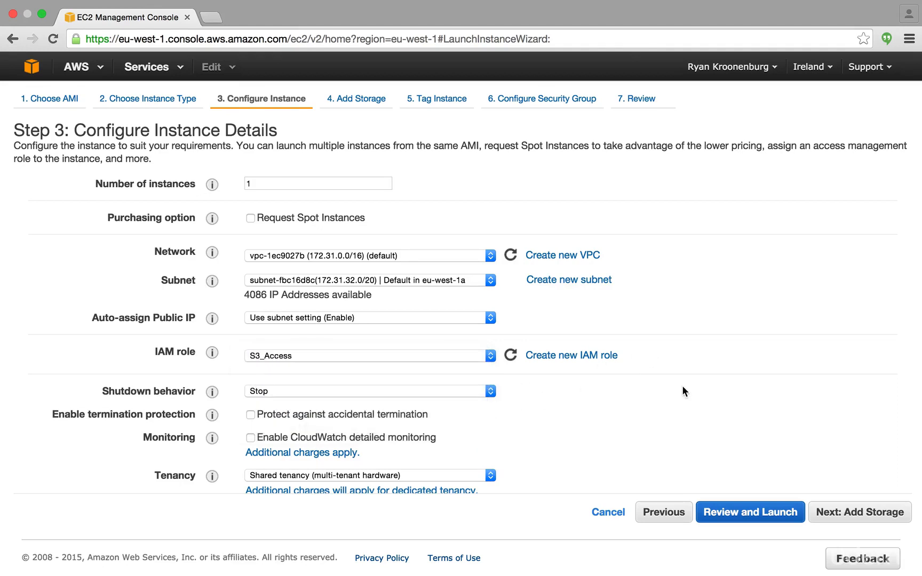
{"action": "scroll", "coordinate": [682, 385], "scroll_direction": "down", "scroll_amount": 3}
{"action": "scroll", "coordinate": [683, 387], "scroll_direction": "down", "scroll_amount": 2}
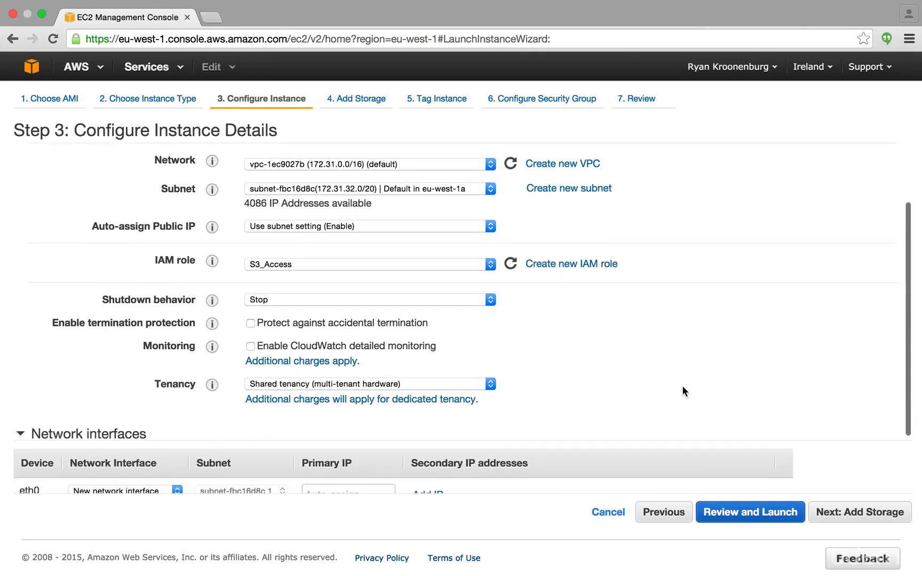
{"action": "left_click", "coordinate": [849, 513]}
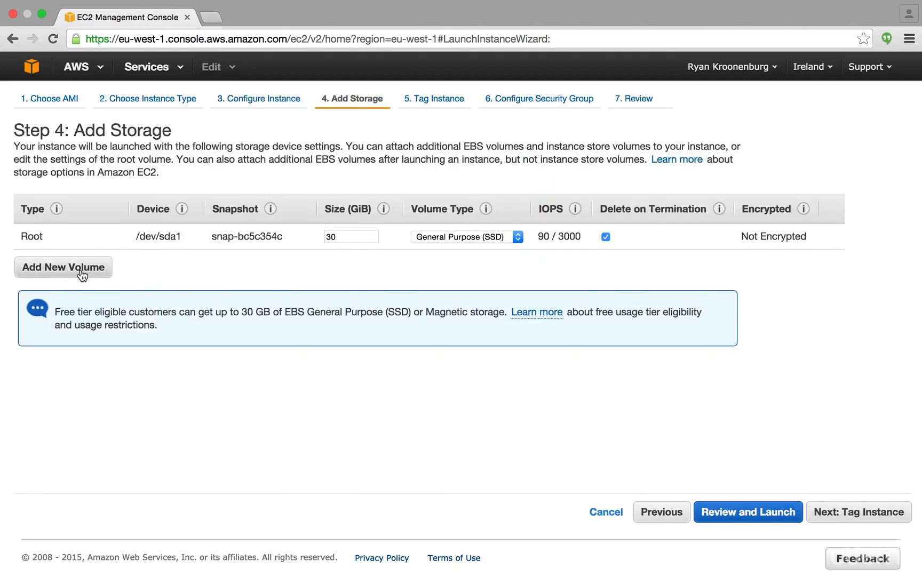
Add four EBS volumes, xvdb to xvde, with the default 8 GiB General Purpose (SSD) settings and continue to tagging
{"action": "left_click", "coordinate": [82, 275]}
{"action": "left_click", "coordinate": [82, 295]}
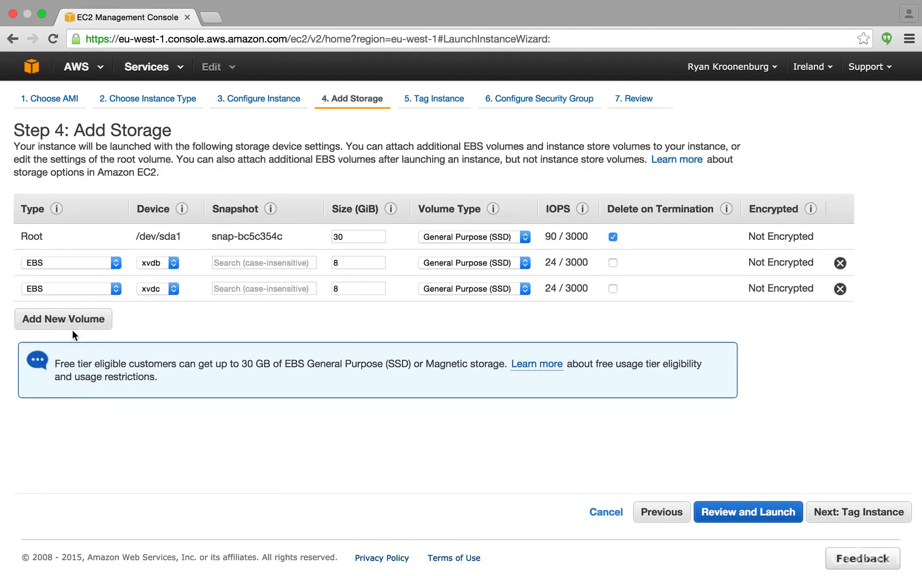
{"action": "left_click", "coordinate": [72, 330]}
{"action": "left_click", "coordinate": [70, 352]}
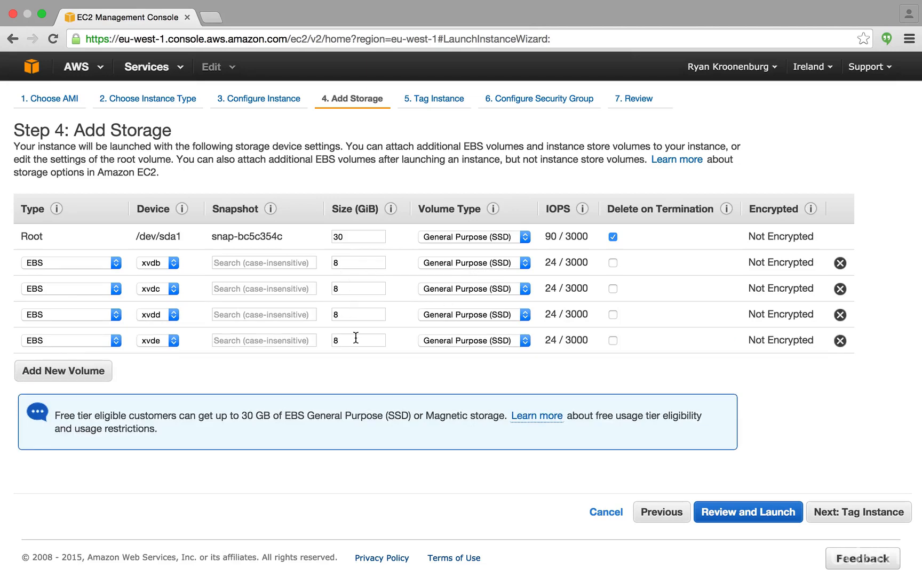
{"action": "left_click", "coordinate": [874, 508]}
Give the instance's Name tag the value MyWindowsVM and continue to the security group settings
{"action": "type", "text": "MyWindo"}
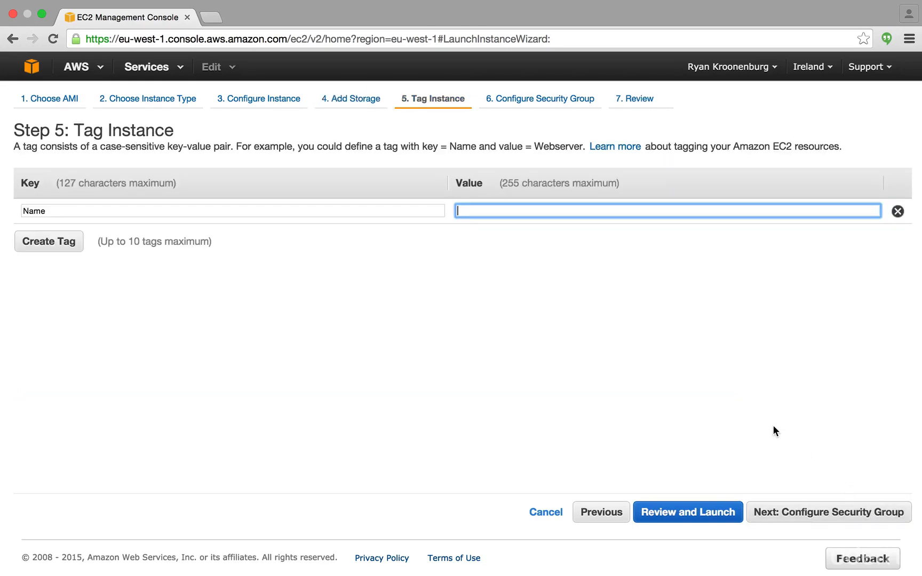
{"action": "type", "text": "wsVM"}
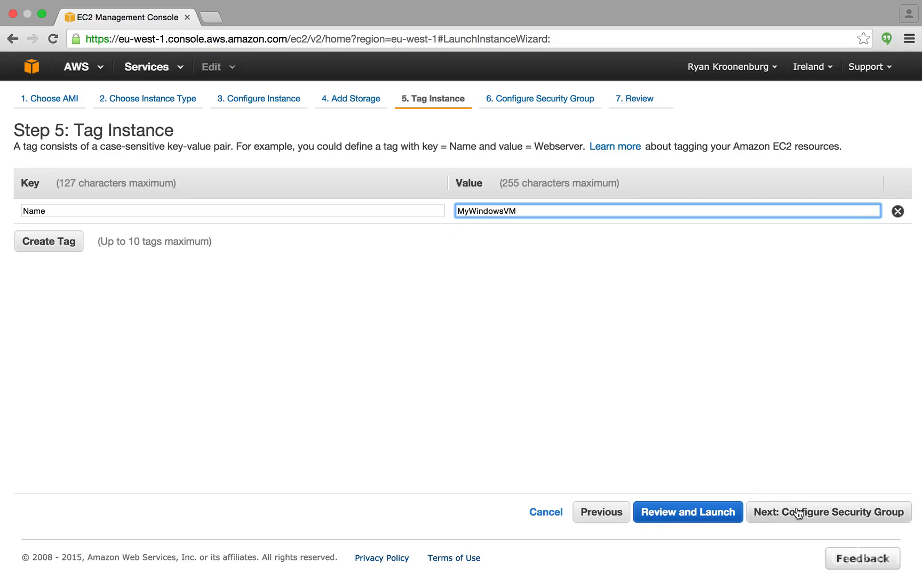
{"action": "left_click", "coordinate": [798, 513]}
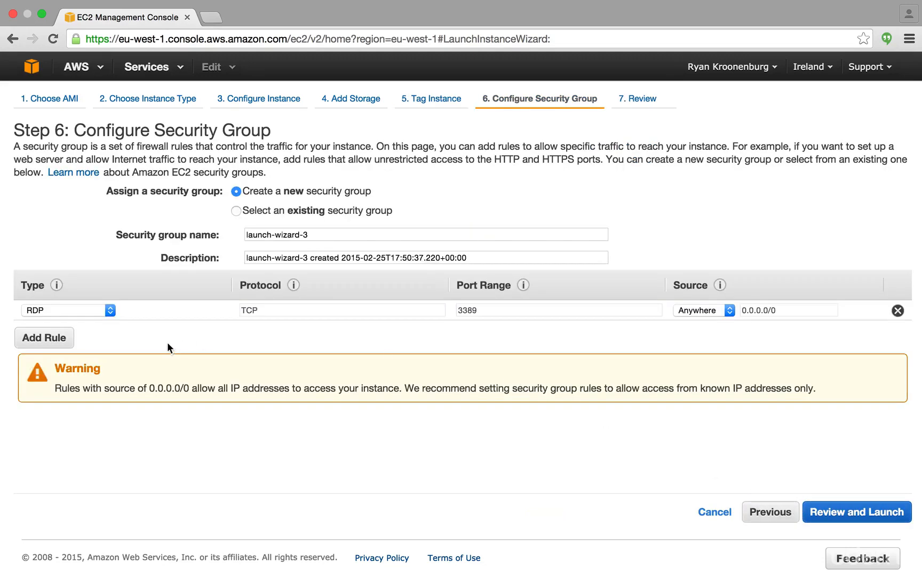
Assign the existing MyWebDMZ security group to the instance and proceed to the launch review
{"action": "left_click", "coordinate": [250, 211]}
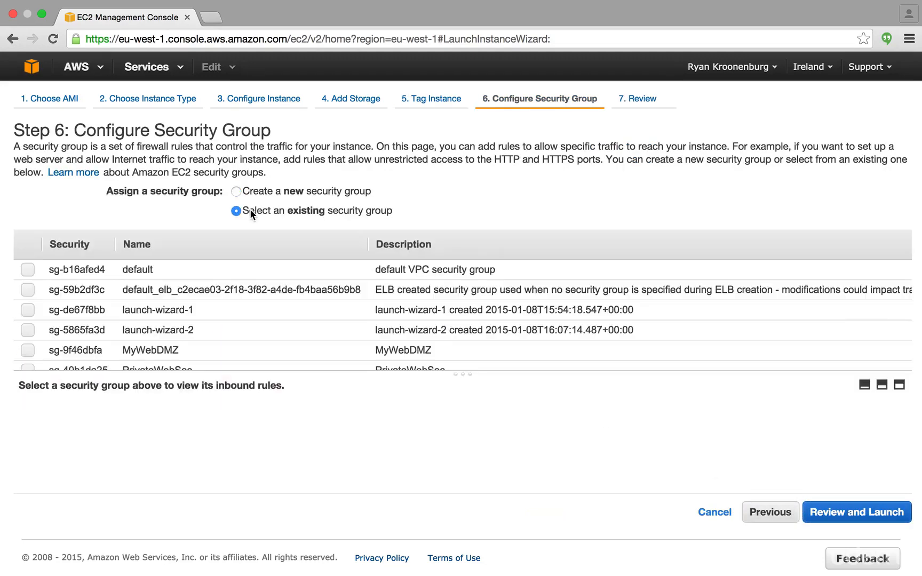
{"action": "left_click", "coordinate": [160, 351]}
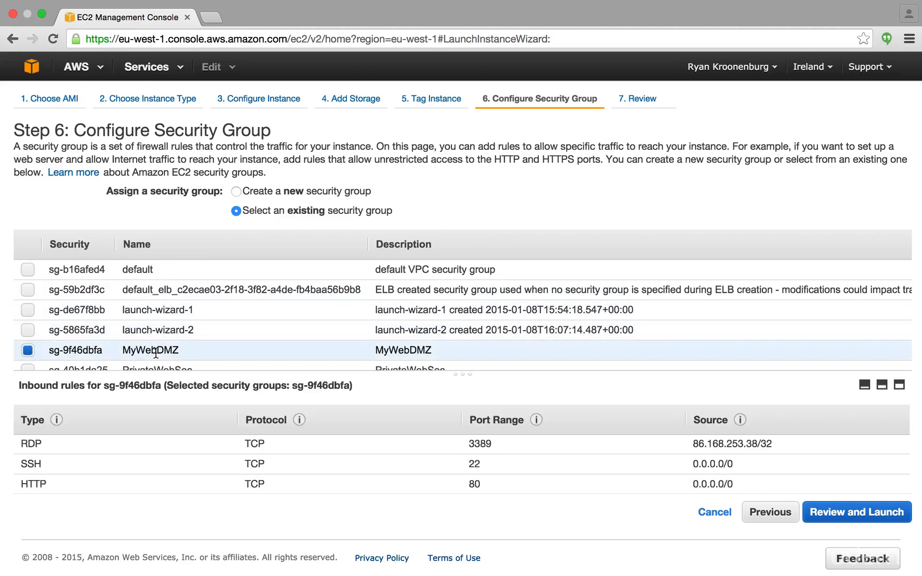
{"action": "scroll", "coordinate": [346, 439], "scroll_direction": "down", "scroll_amount": 1}
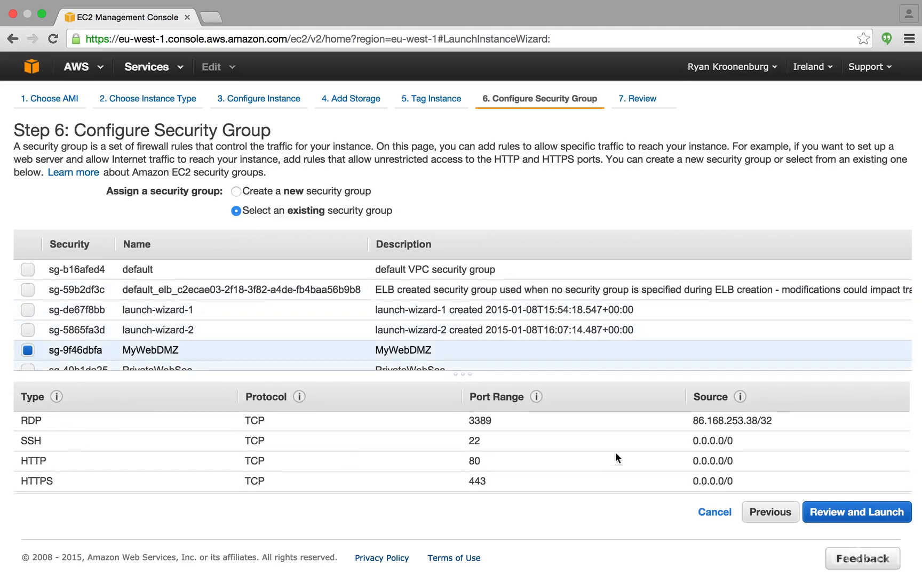
{"action": "left_click", "coordinate": [853, 513]}
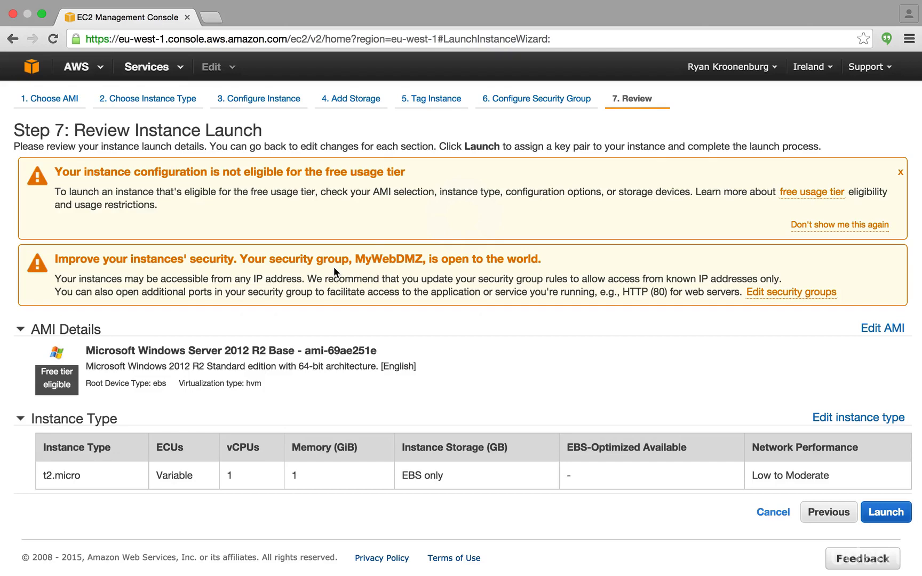
Create and download a new key pair named MyWindowsKey, and launch the instance with it
{"action": "scroll", "coordinate": [547, 314], "scroll_direction": "down", "scroll_amount": 3}
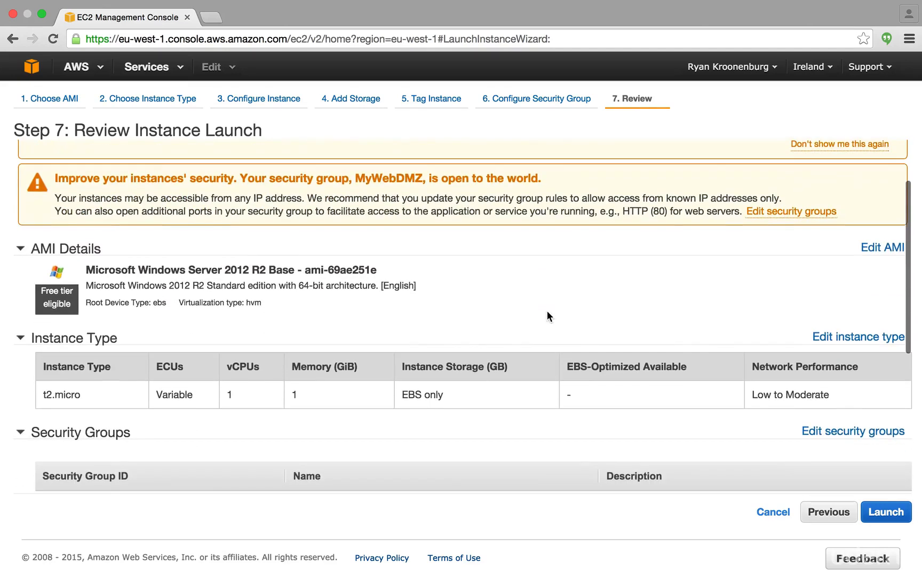
{"action": "scroll", "coordinate": [547, 315], "scroll_direction": "up", "scroll_amount": 3}
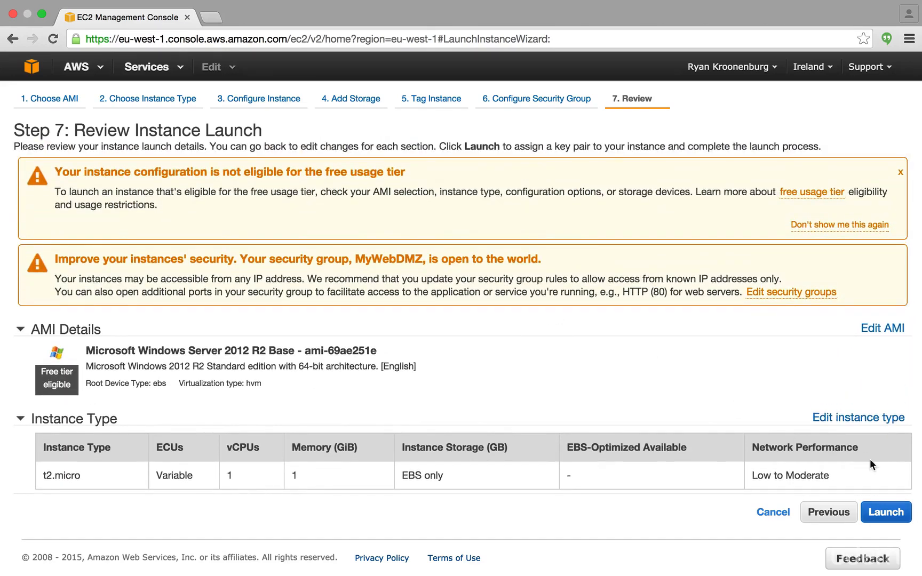
{"action": "left_click", "coordinate": [888, 518]}
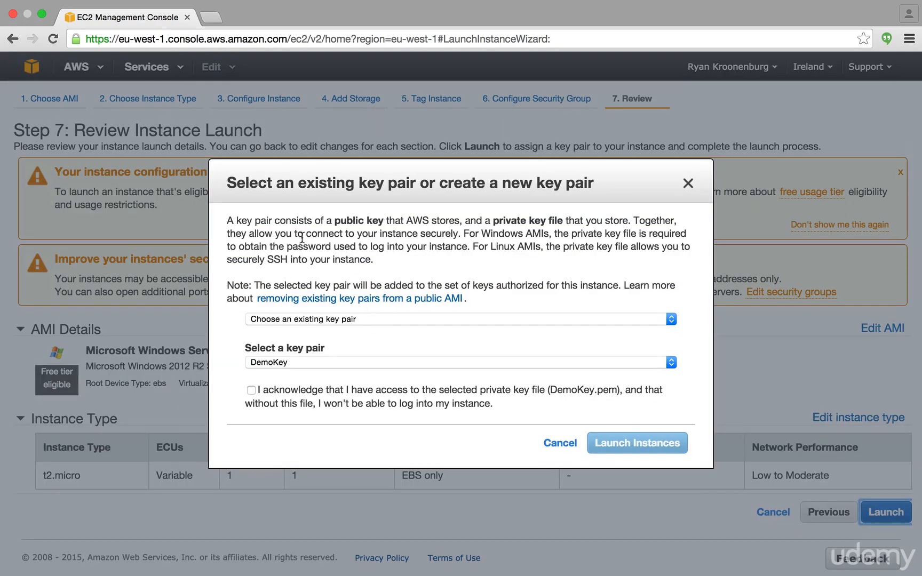
{"action": "left_click", "coordinate": [302, 319]}
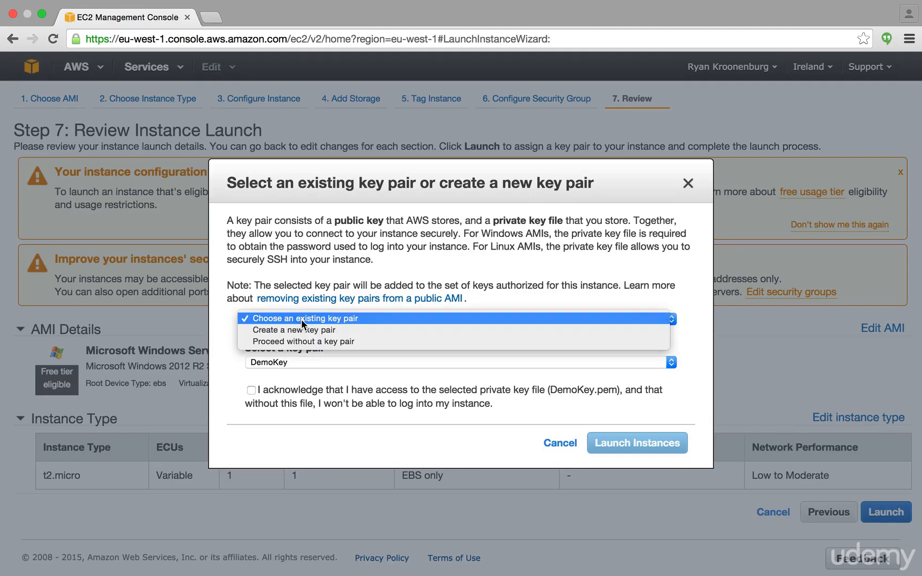
{"action": "left_click", "coordinate": [344, 330]}
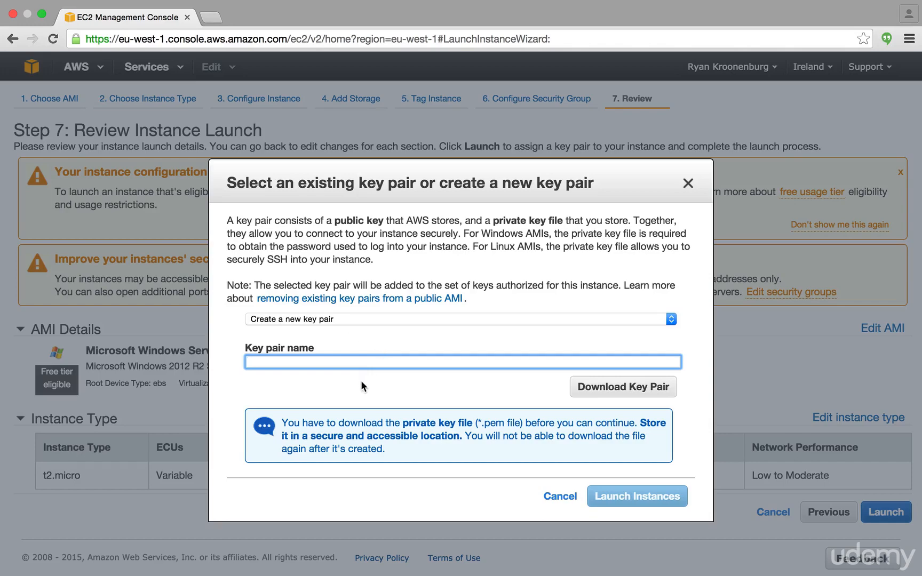
{"action": "type", "text": "MyWindowsKey"}
{"action": "left_click", "coordinate": [621, 390]}
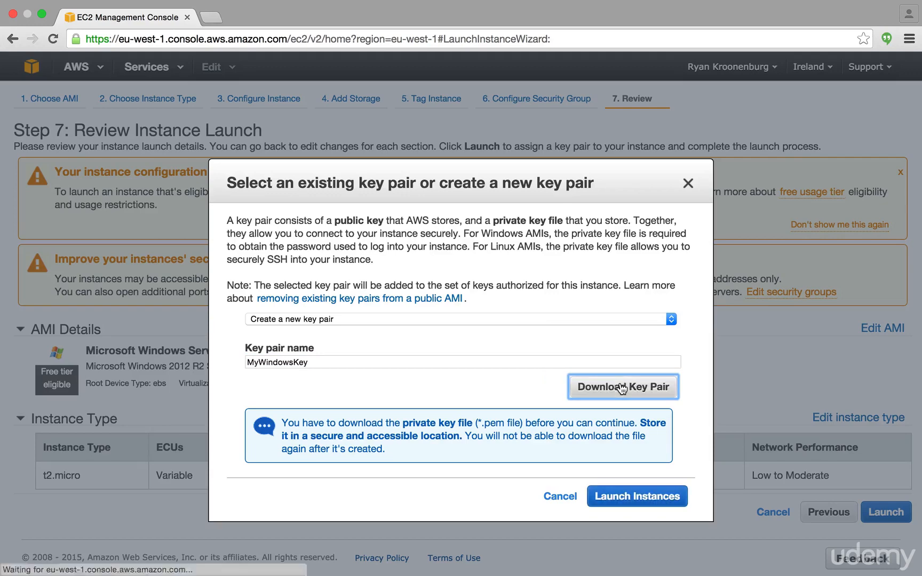
{"action": "left_click", "coordinate": [628, 497]}
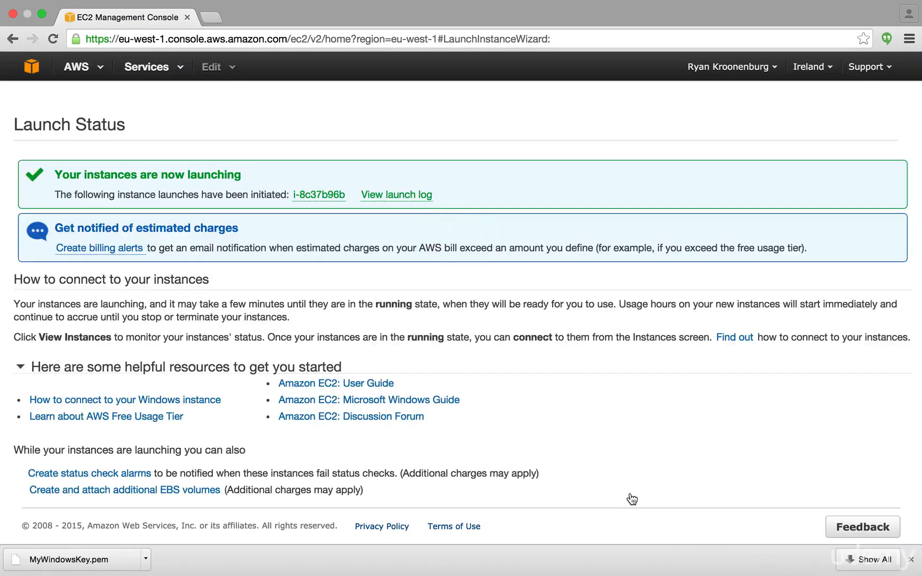
Go to the instances list and select the MyWindowsVM instance to show its details
{"action": "scroll", "coordinate": [638, 490], "scroll_direction": "down", "scroll_amount": 2}
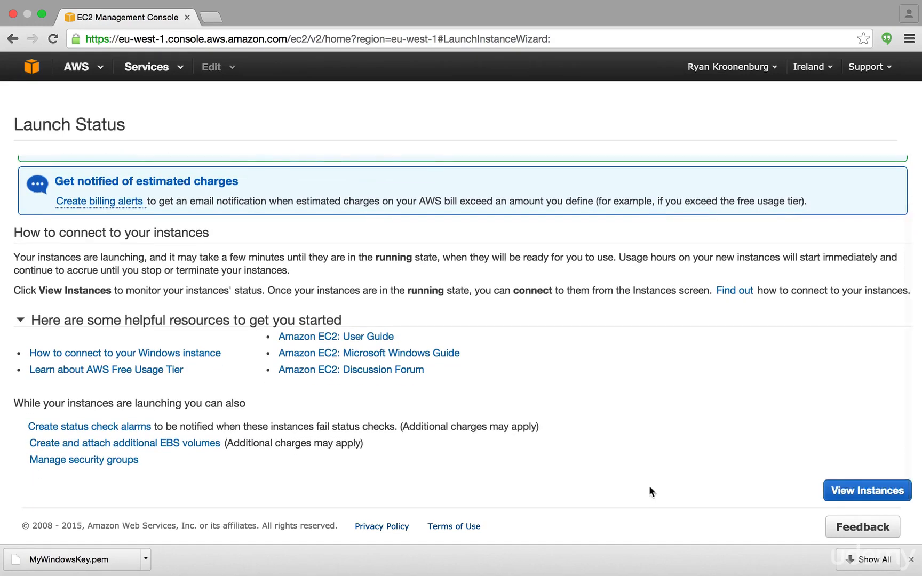
{"action": "left_click", "coordinate": [854, 490]}
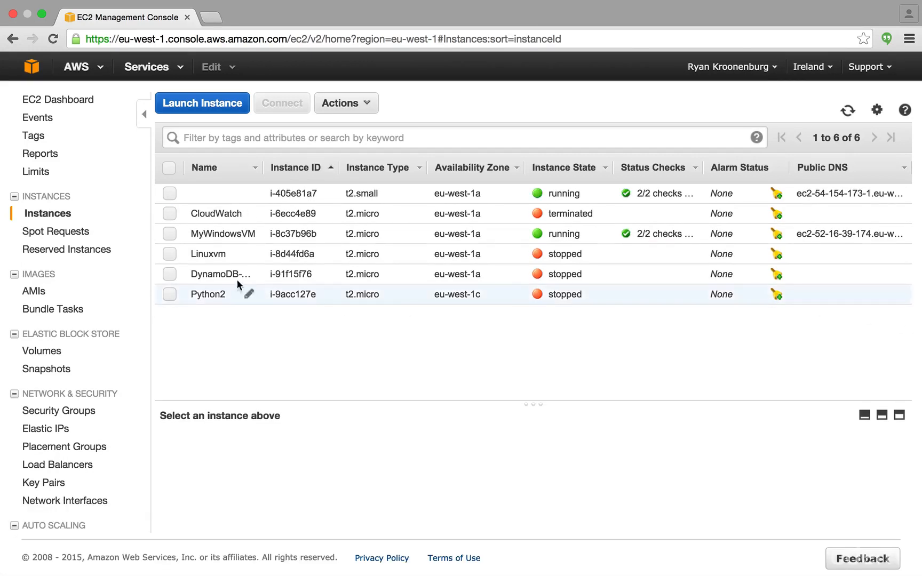
{"action": "left_click", "coordinate": [183, 237]}
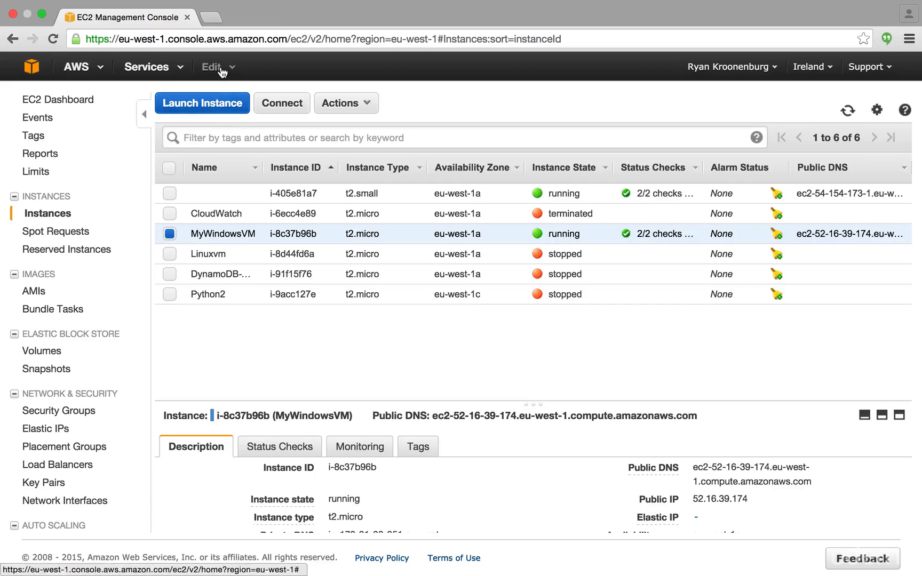
Retrieve the Windows administrator password for MyWindowsVM by decrypting it with the MyWindowsKey.pem key file from the cloudguru folder
{"action": "left_click", "coordinate": [361, 104]}
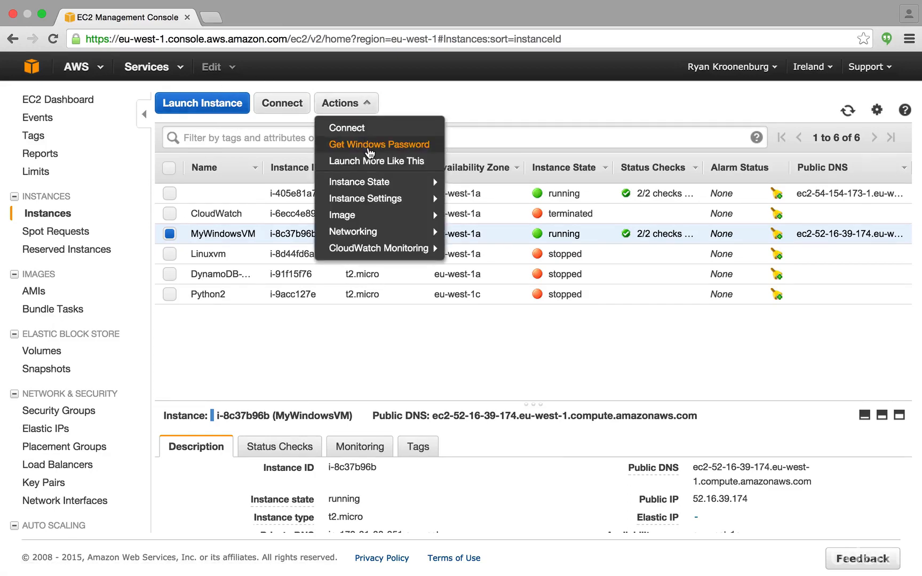
{"action": "left_click", "coordinate": [370, 145]}
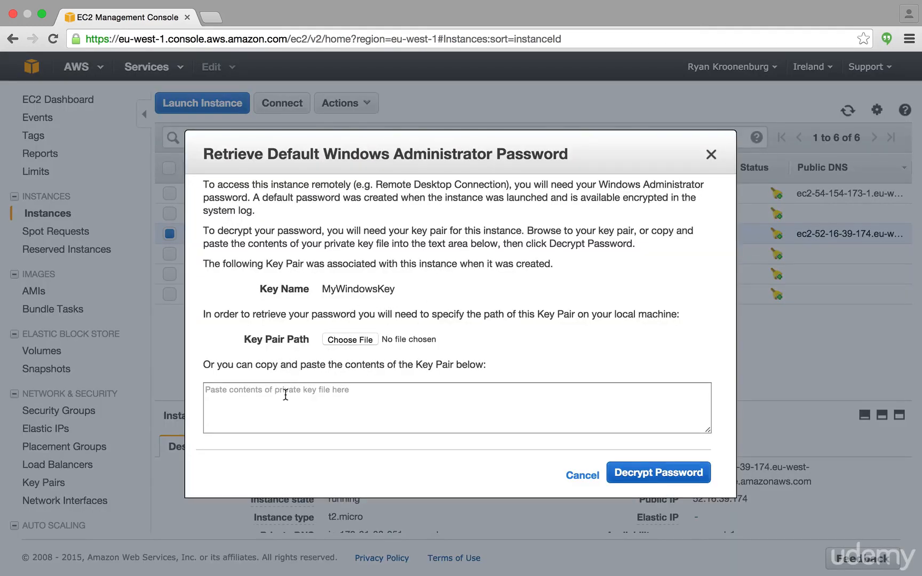
{"action": "left_click", "coordinate": [359, 340]}
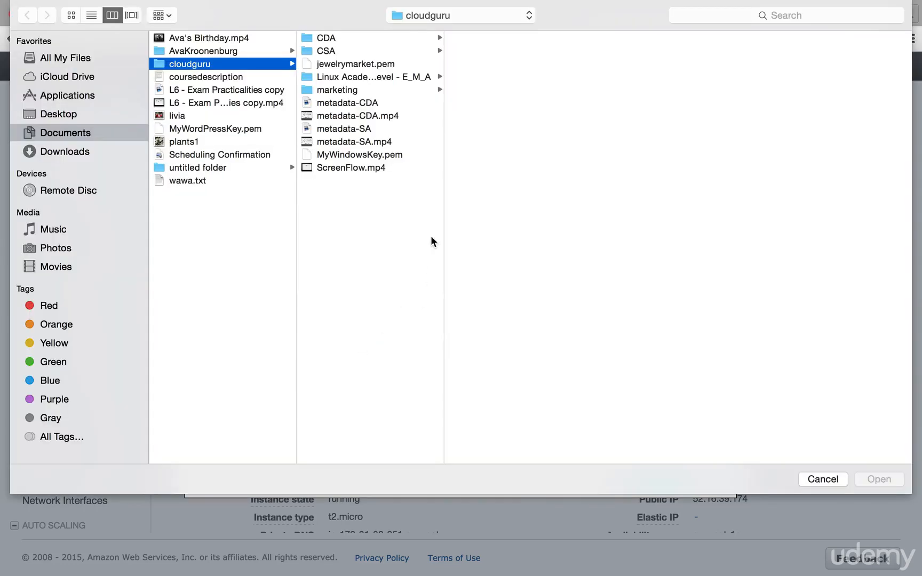
{"action": "left_click", "coordinate": [352, 156]}
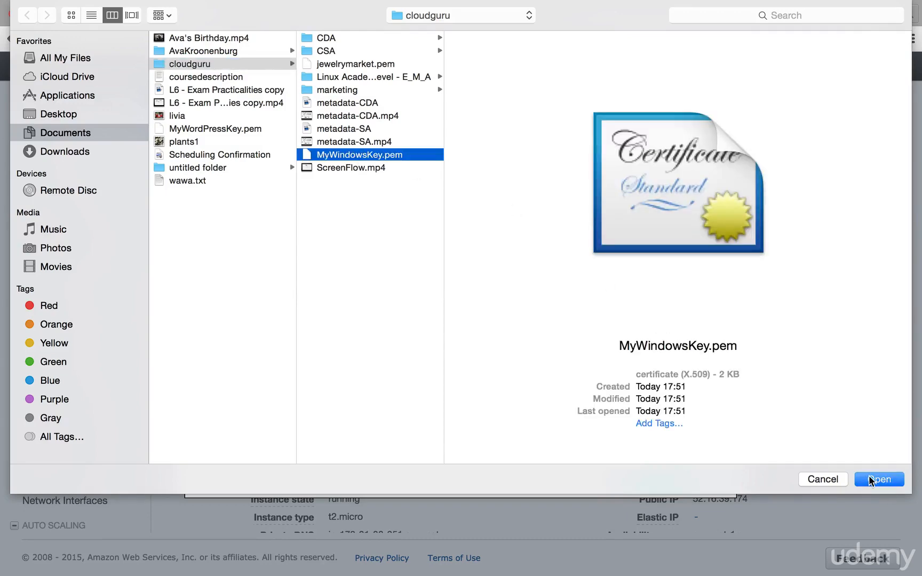
{"action": "left_click", "coordinate": [873, 478]}
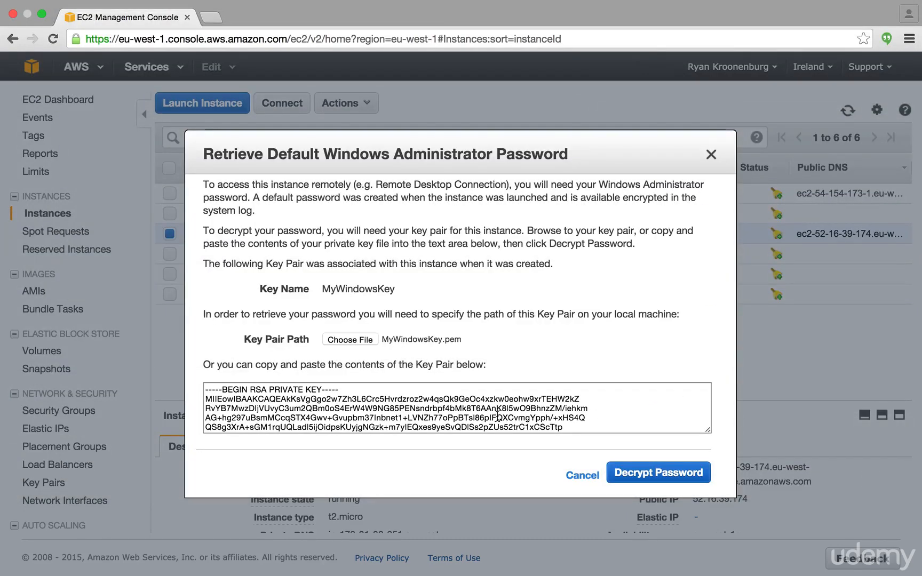
{"action": "scroll", "coordinate": [497, 415], "scroll_direction": "down", "scroll_amount": 10}
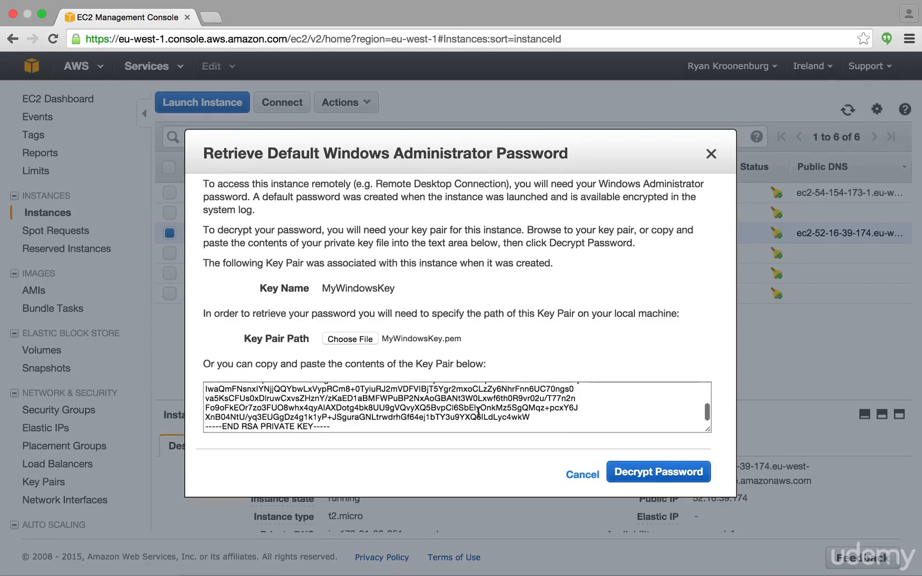
{"action": "scroll", "coordinate": [479, 412], "scroll_direction": "up", "scroll_amount": 10}
{"action": "left_click", "coordinate": [641, 471]}
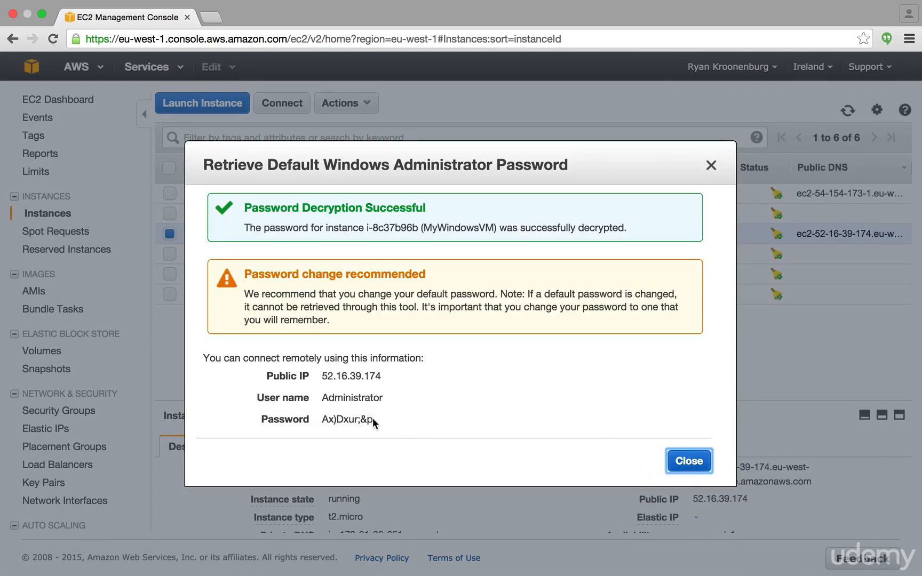
Copy the decrypted administrator password, switch to Microsoft Remote Desktop and create a new connection
{"action": "left_click_drag", "start_coordinate": [372, 417], "coordinate": [323, 422]}
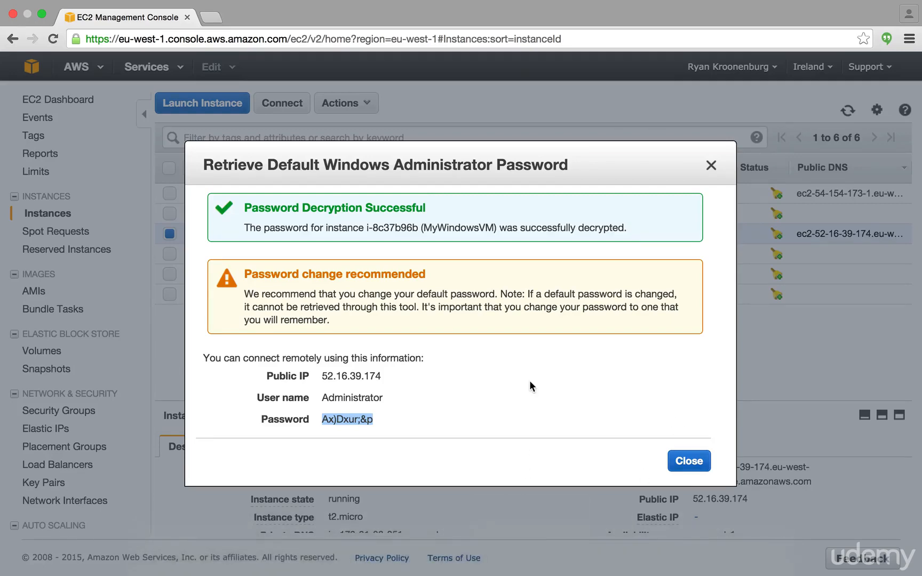
{"action": "key", "text": "super+Tab"}
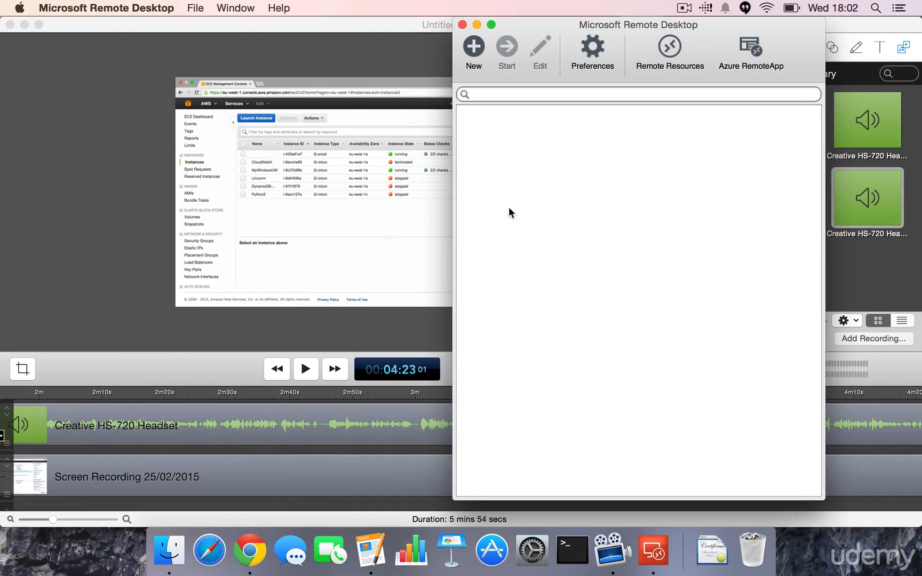
{"action": "left_click", "coordinate": [479, 49]}
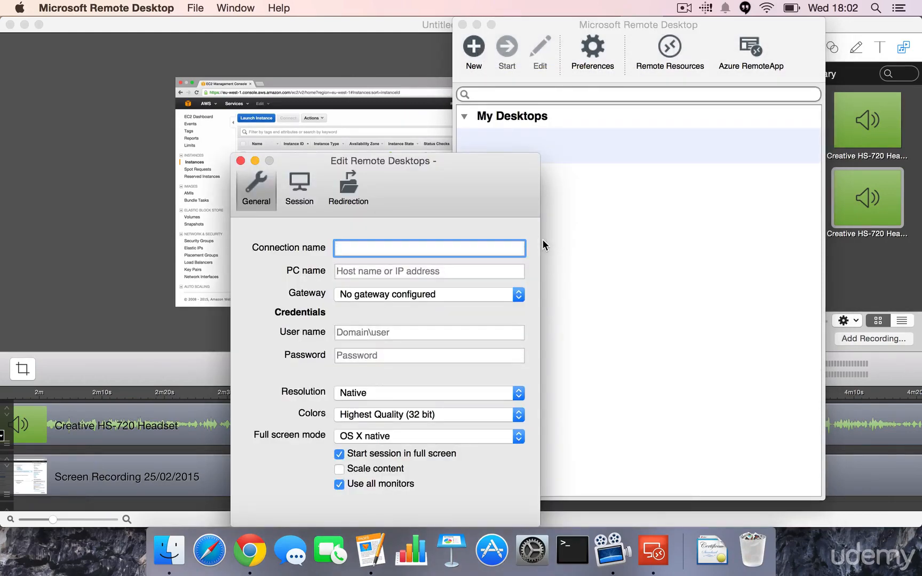
Copy the instance's public IP 52.16.39.174 from the EC2 console and use it as the remote desktop's connection name
{"action": "key", "text": "super+Tab"}
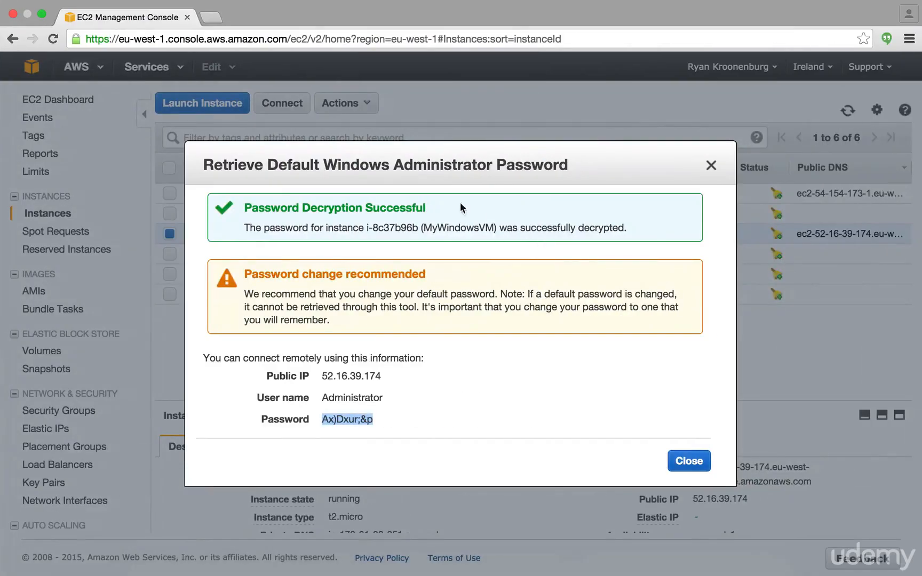
{"action": "left_click_drag", "start_coordinate": [312, 375], "coordinate": [358, 374]}
{"action": "left_click", "coordinate": [358, 375]}
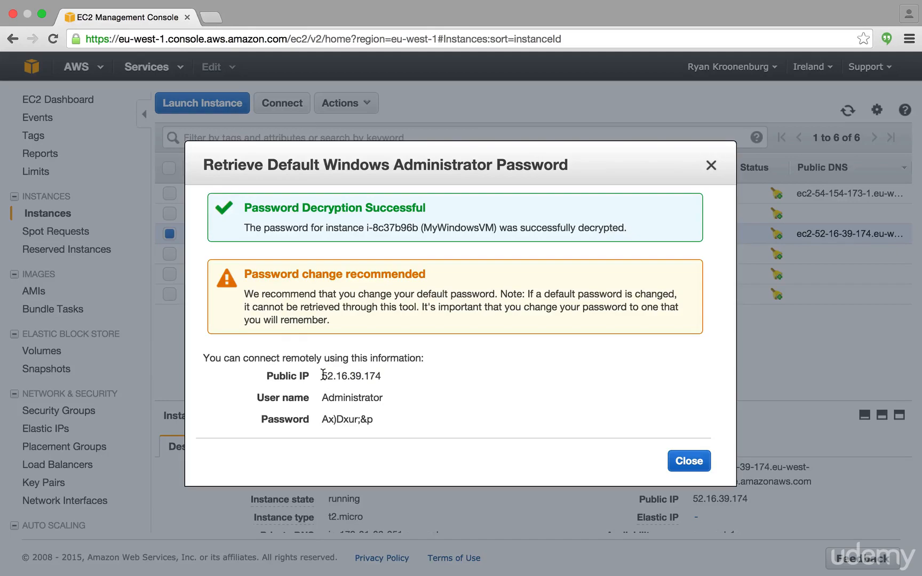
{"action": "double_click", "coordinate": [321, 375]}
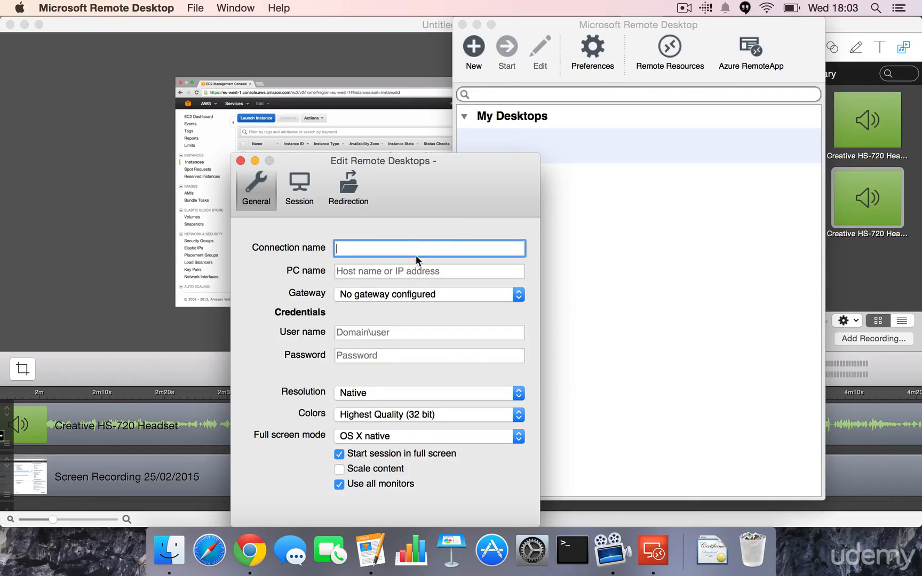
{"action": "type", "text": "52.16.39.174"}
Copy the administrator password again from the EC2 console, and set the connection's PC name to 52.16.39.174
{"action": "key", "text": "super+Tab"}
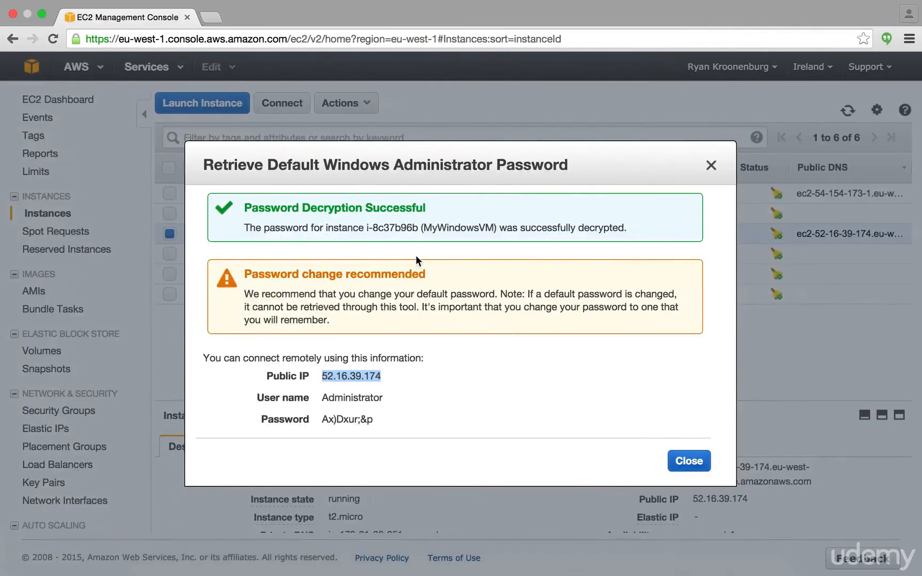
{"action": "left_click_drag", "start_coordinate": [325, 398], "coordinate": [324, 419]}
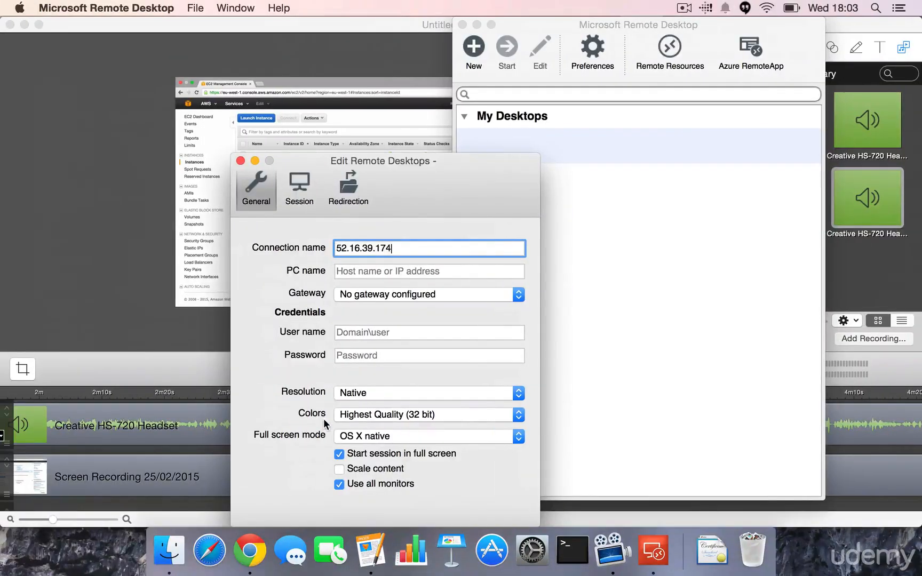
{"action": "left_click", "coordinate": [367, 273]}
{"action": "type", "text": "52"}
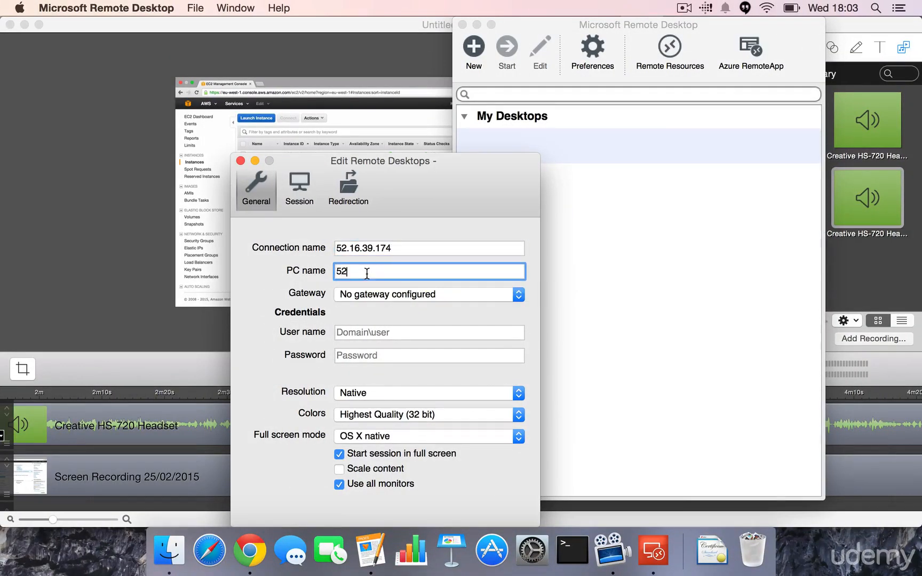
{"action": "type", "text": ".16.39.174"}
Set the connection's user name to Administrator and enter the copied account password in its credentials
{"action": "left_click", "coordinate": [367, 335]}
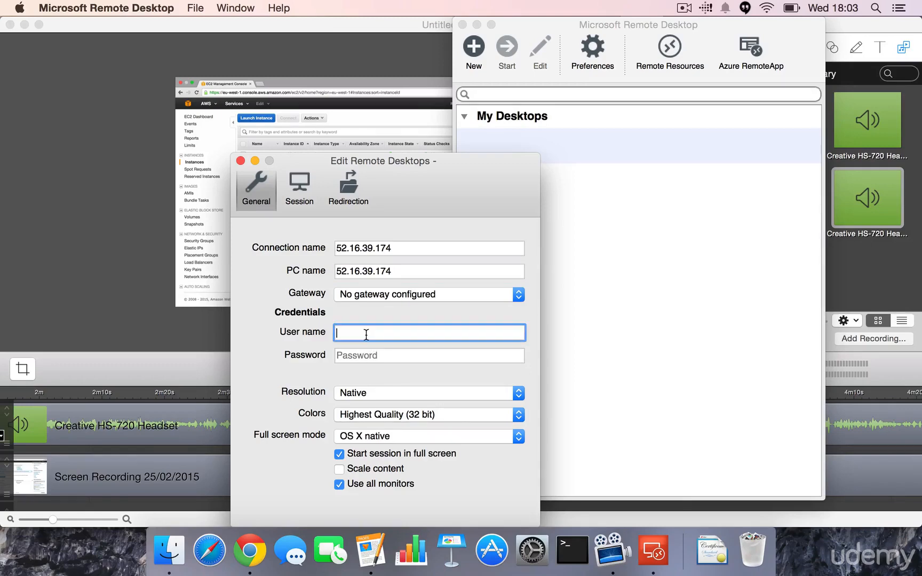
{"action": "type", "text": "Administrator"}
{"action": "key", "text": "Tab"}
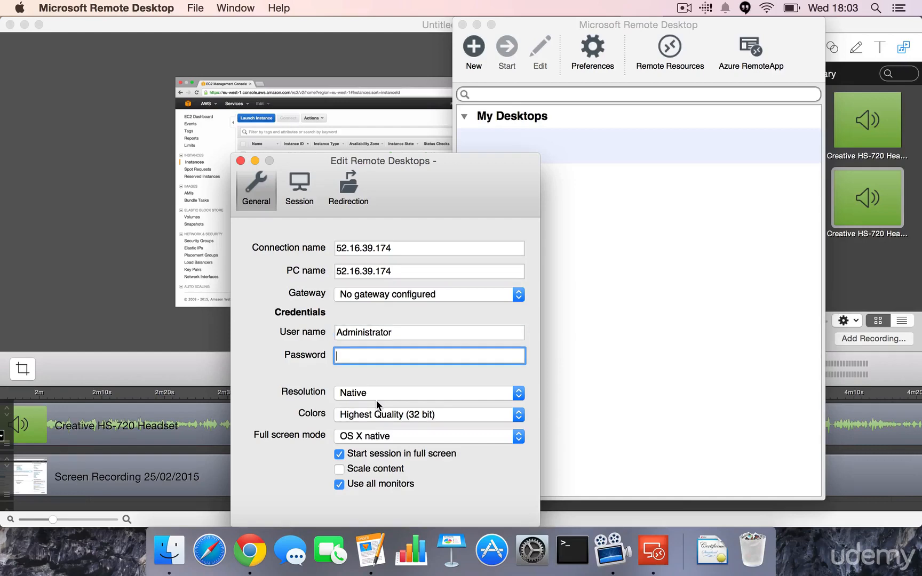
{"action": "key", "text": "super+v"}
{"action": "key", "text": "super+comma"}
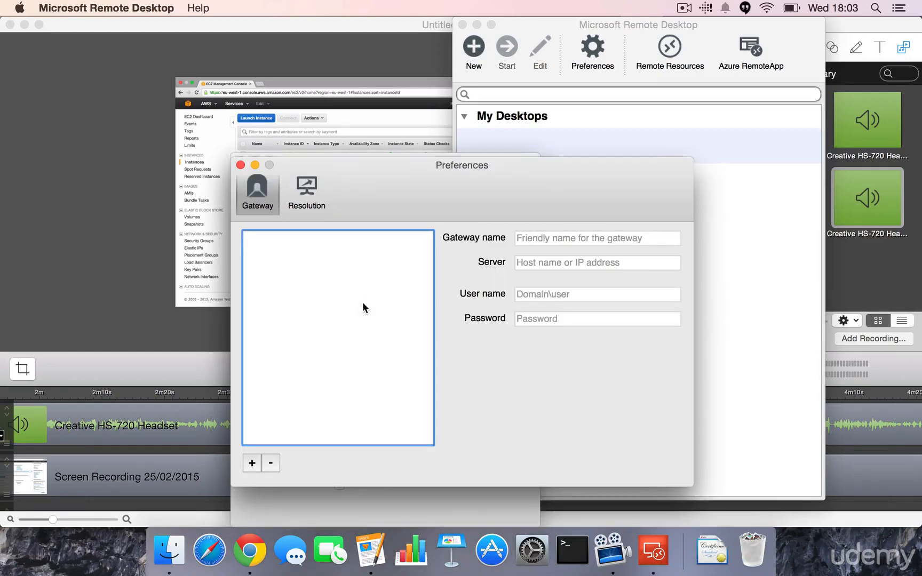
{"action": "left_click", "coordinate": [240, 165]}
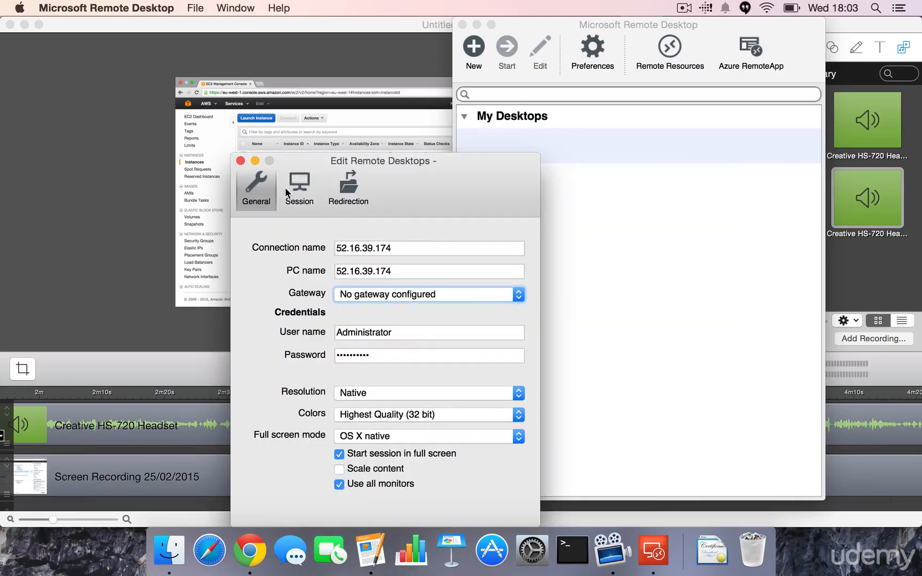
Finish editing the 52.16.39.174 connection and start its remote session, accepting the untrusted certificate
{"action": "left_click", "coordinate": [240, 160]}
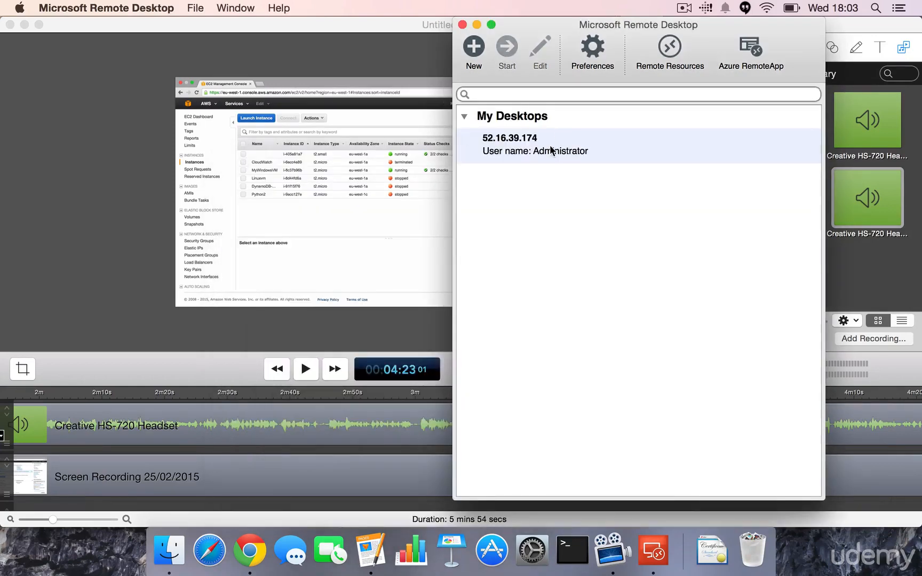
{"action": "double_click", "coordinate": [552, 151]}
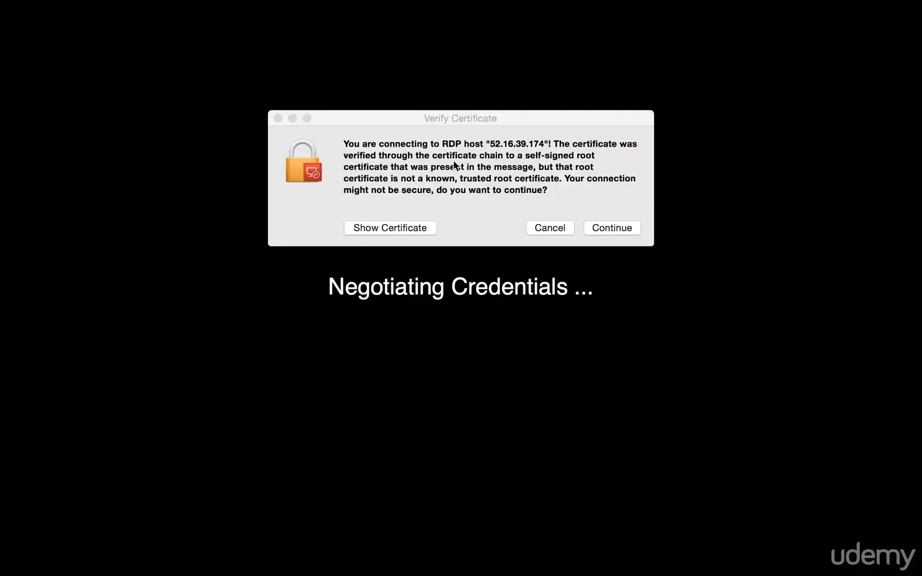
{"action": "left_click", "coordinate": [603, 228]}
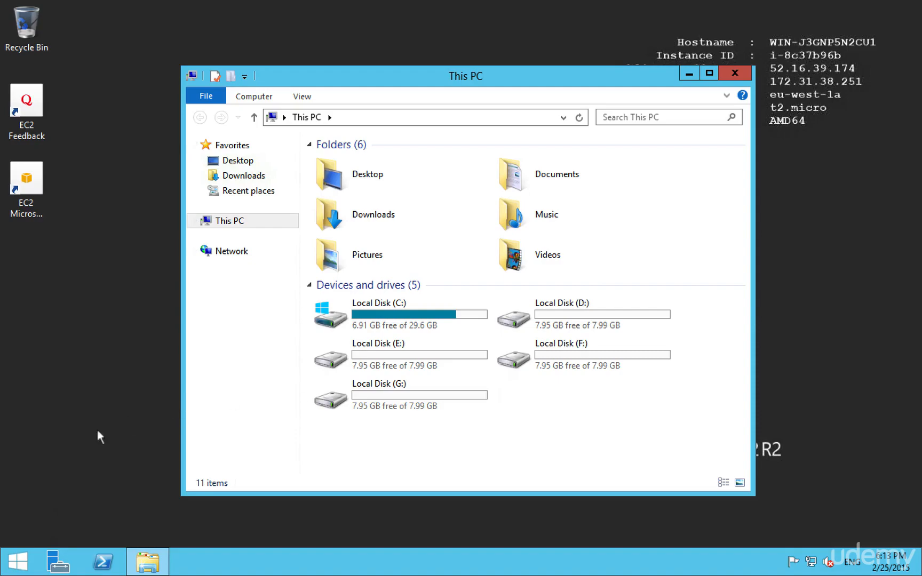
Open Disk Management on the remote Windows server and maximize its window
{"action": "left_click", "coordinate": [14, 560]}
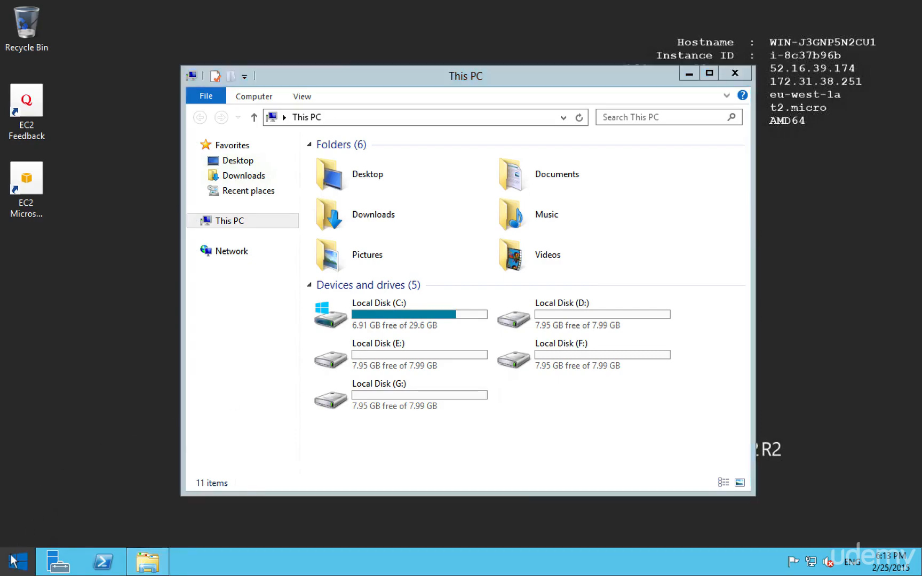
{"action": "right_click", "coordinate": [13, 561]}
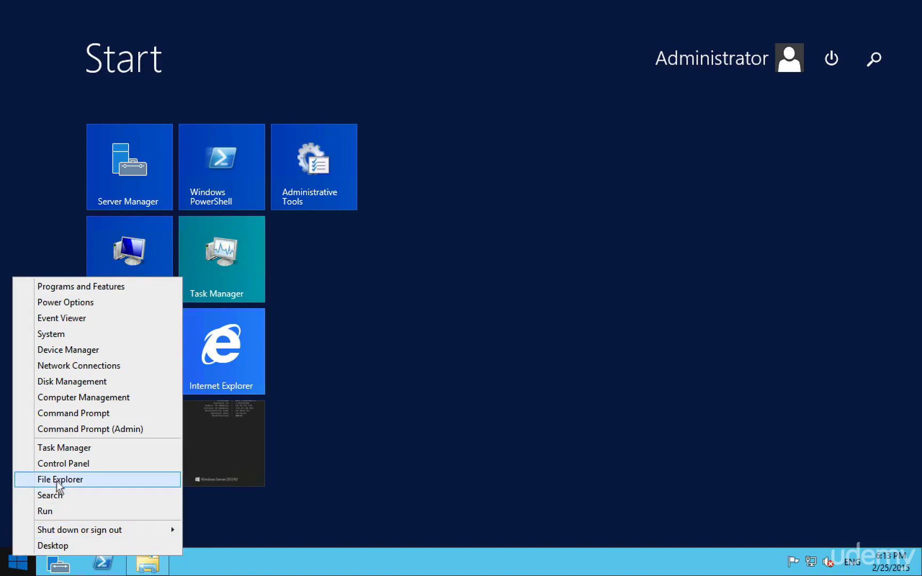
{"action": "left_click", "coordinate": [77, 382]}
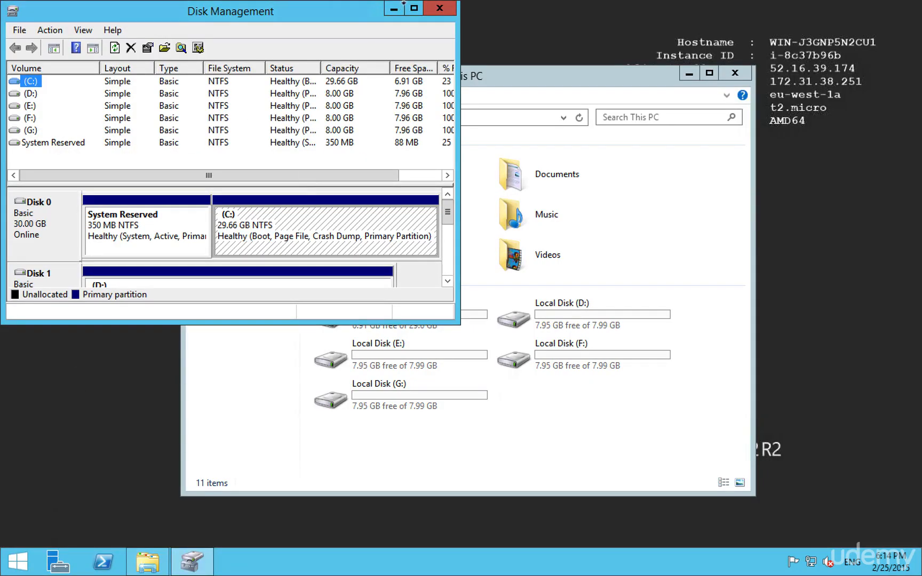
{"action": "double_click", "coordinate": [414, 8]}
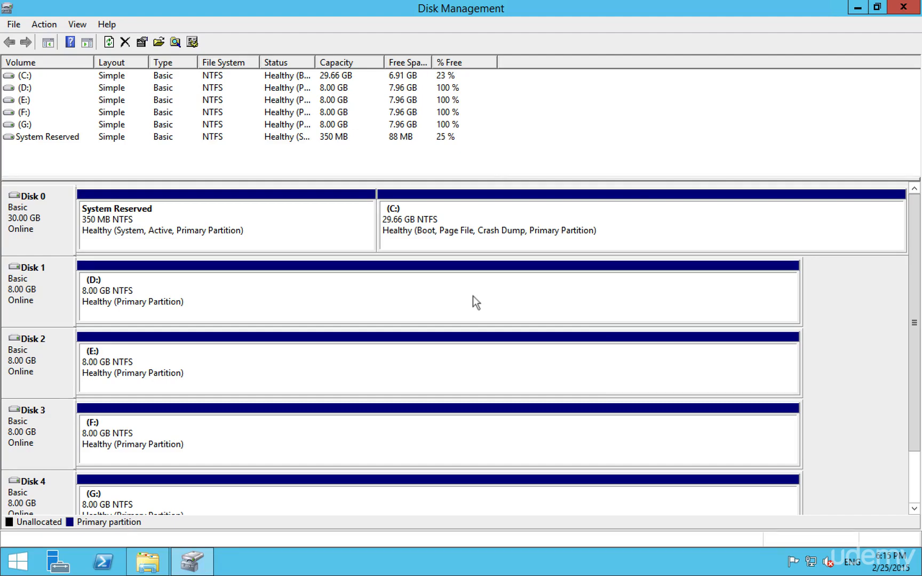
Delete the D: volume on Disk 1 and confirm erasing its data
{"action": "right_click", "coordinate": [474, 297]}
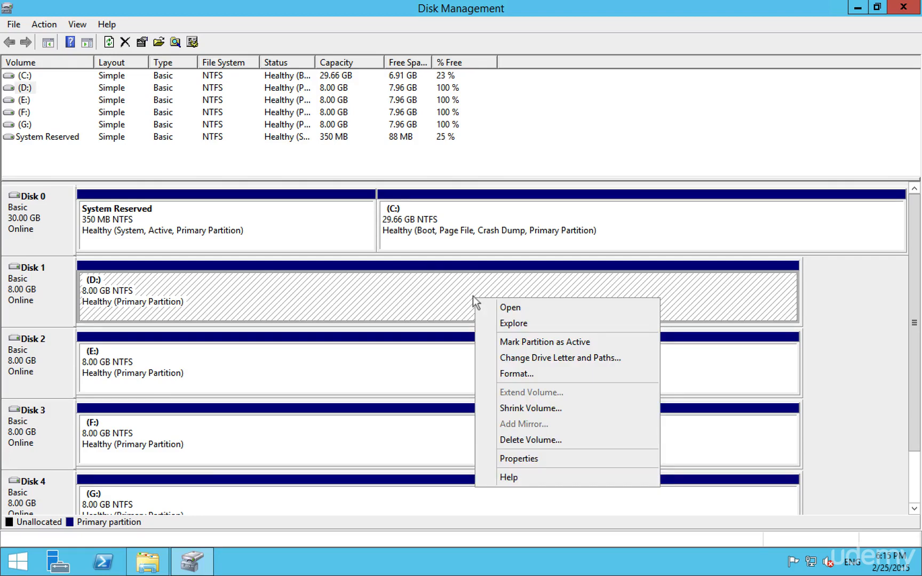
{"action": "left_click", "coordinate": [521, 439]}
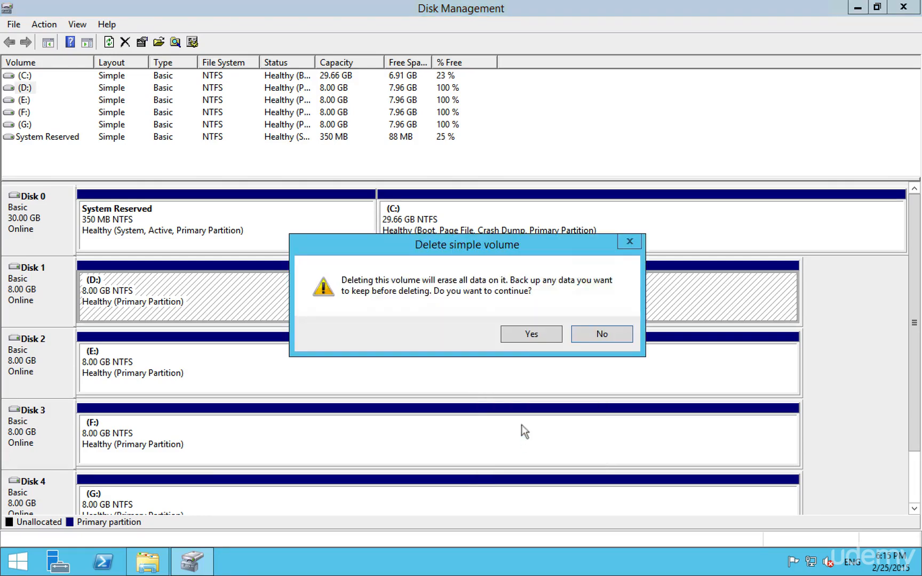
{"action": "left_click", "coordinate": [516, 334]}
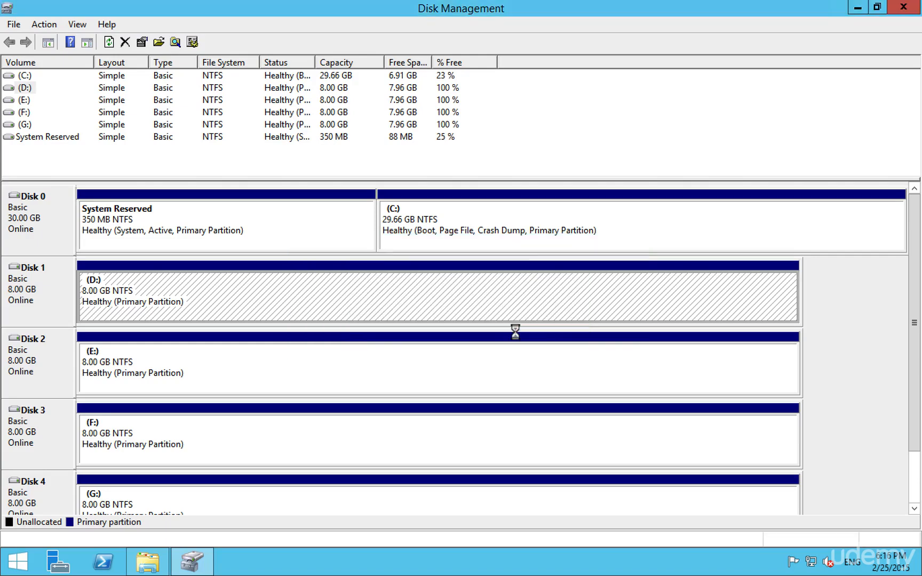
Delete the E: volume on Disk 2 and confirm erasing its data
{"action": "left_click", "coordinate": [454, 358]}
{"action": "right_click", "coordinate": [454, 359]}
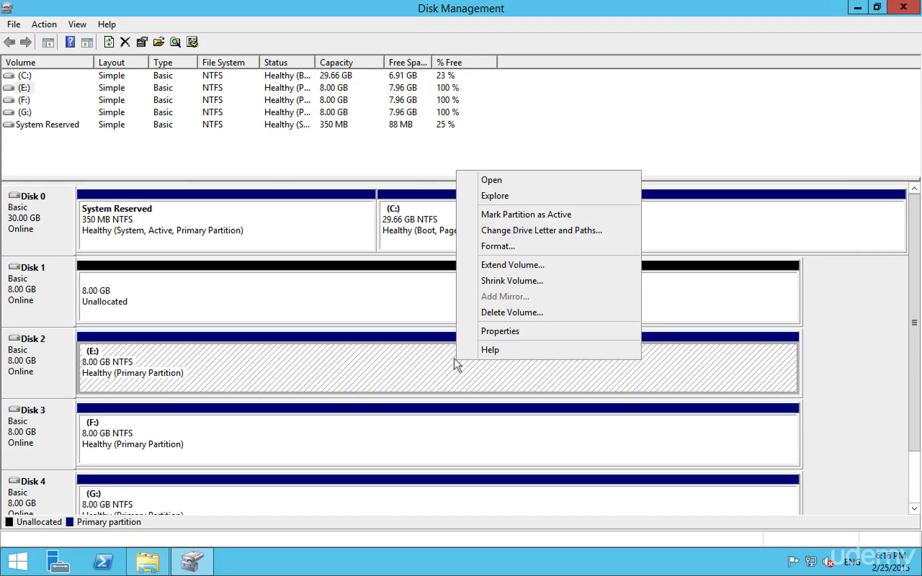
{"action": "left_click", "coordinate": [507, 313]}
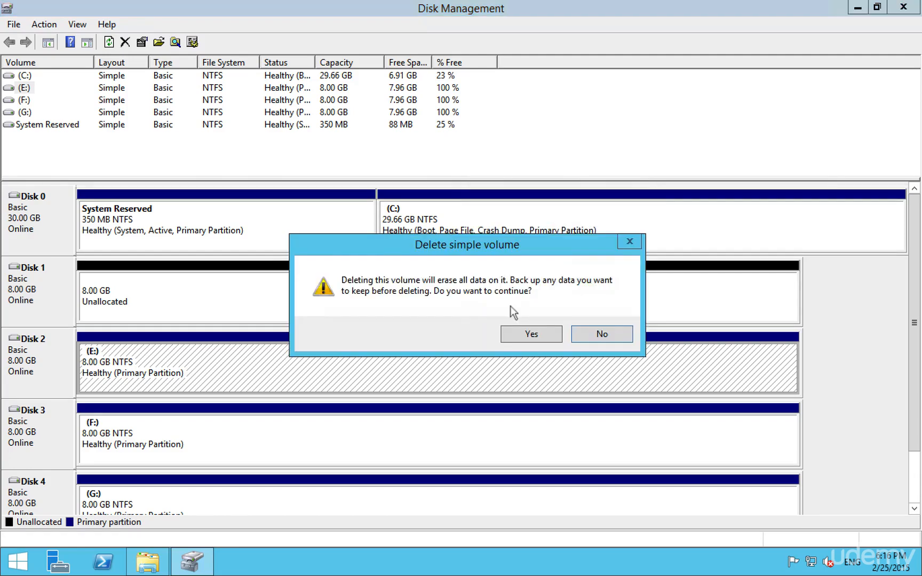
{"action": "left_click", "coordinate": [506, 334]}
Delete the F: volume on Disk 3 and confirm erasing its data
{"action": "left_click", "coordinate": [459, 426]}
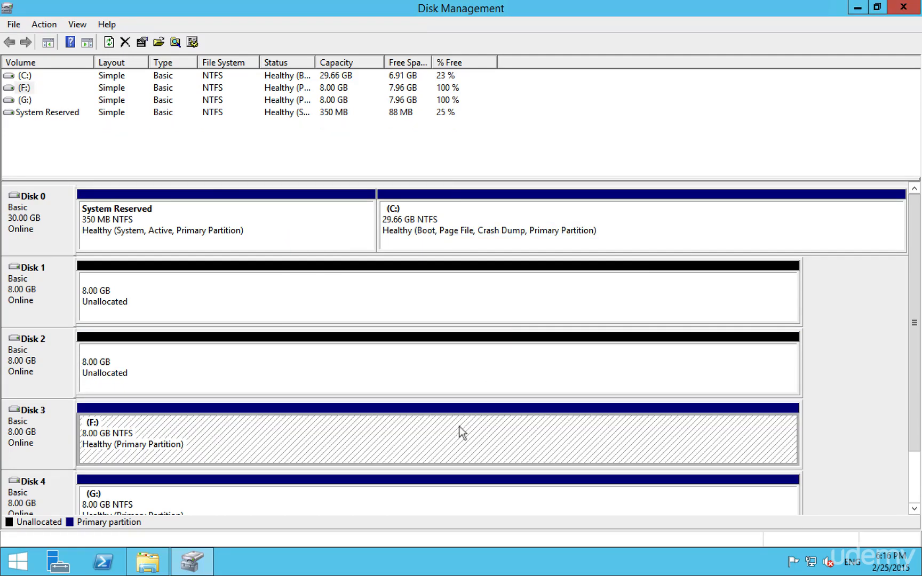
{"action": "right_click", "coordinate": [460, 427]}
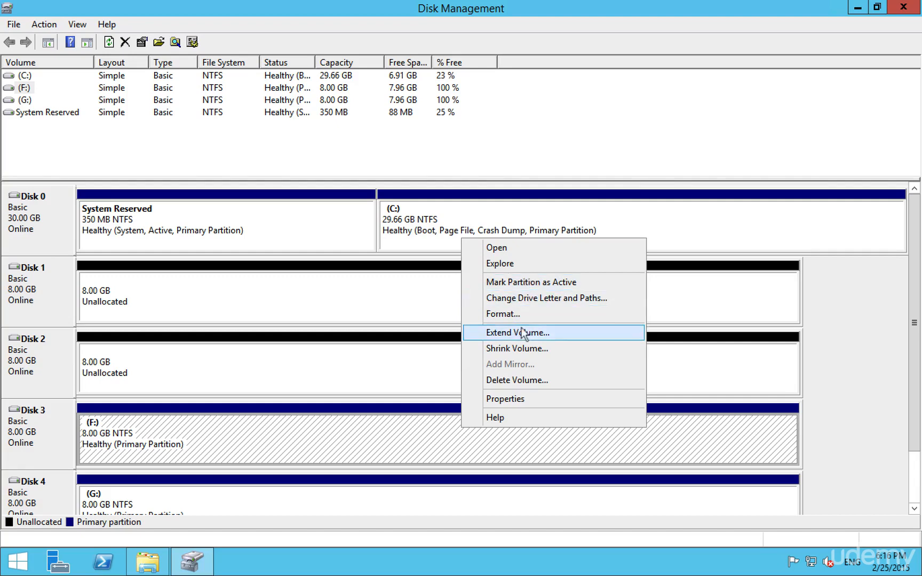
{"action": "left_click", "coordinate": [509, 379]}
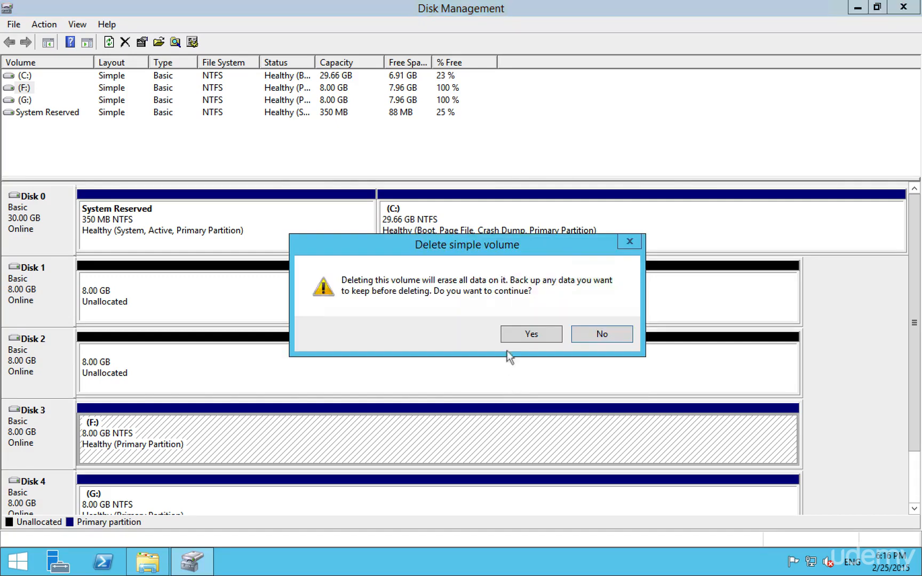
{"action": "left_click", "coordinate": [536, 333]}
Delete the G: volume on Disk 4 and confirm erasing its data
{"action": "right_click", "coordinate": [451, 507]}
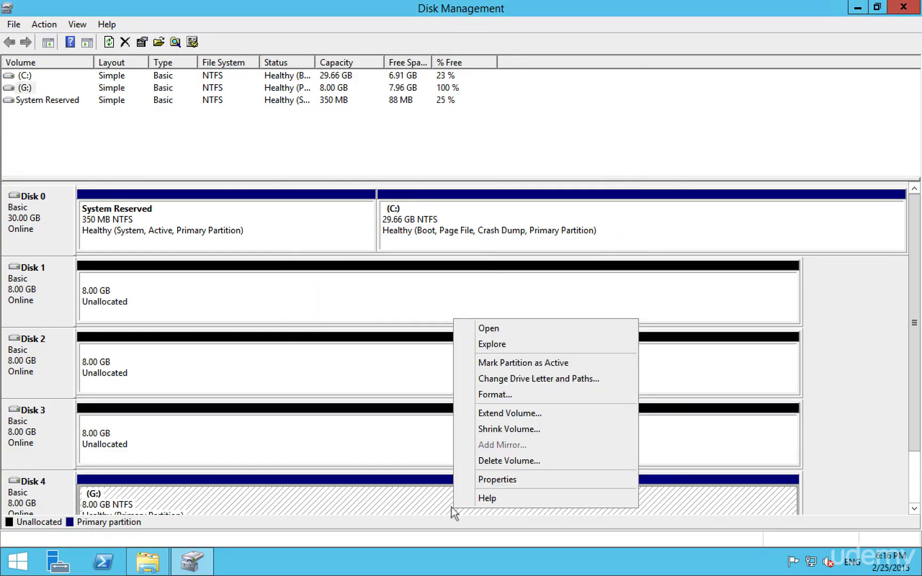
{"action": "left_click", "coordinate": [506, 461]}
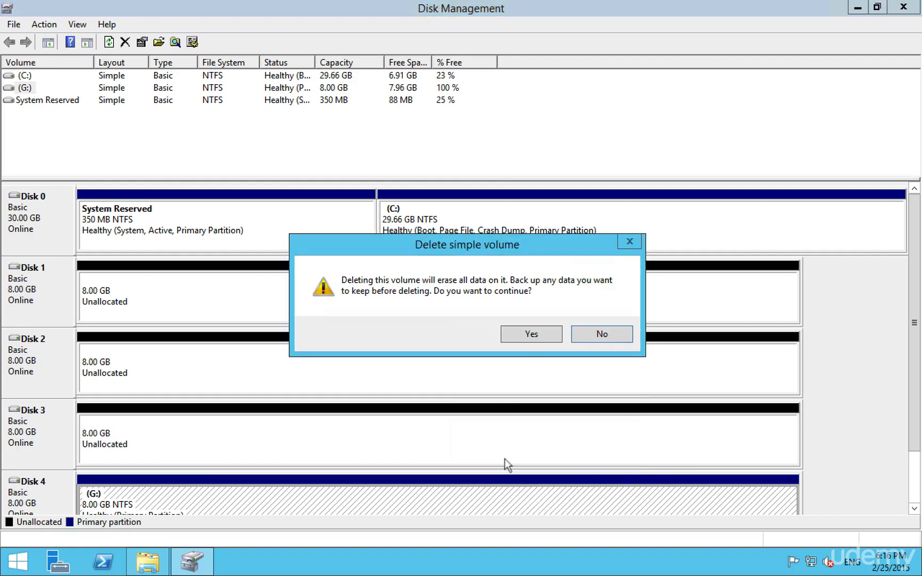
{"action": "left_click", "coordinate": [529, 335]}
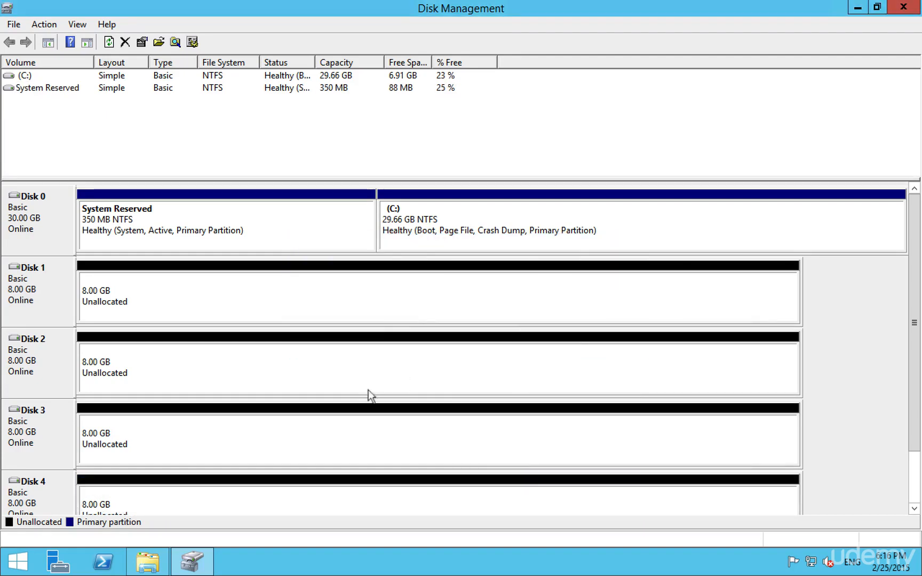
Start a new striped volume from Disk 1's unallocated space and add Disks 2, 3 and 4 to it
{"action": "left_click", "coordinate": [388, 312]}
{"action": "right_click", "coordinate": [390, 313]}
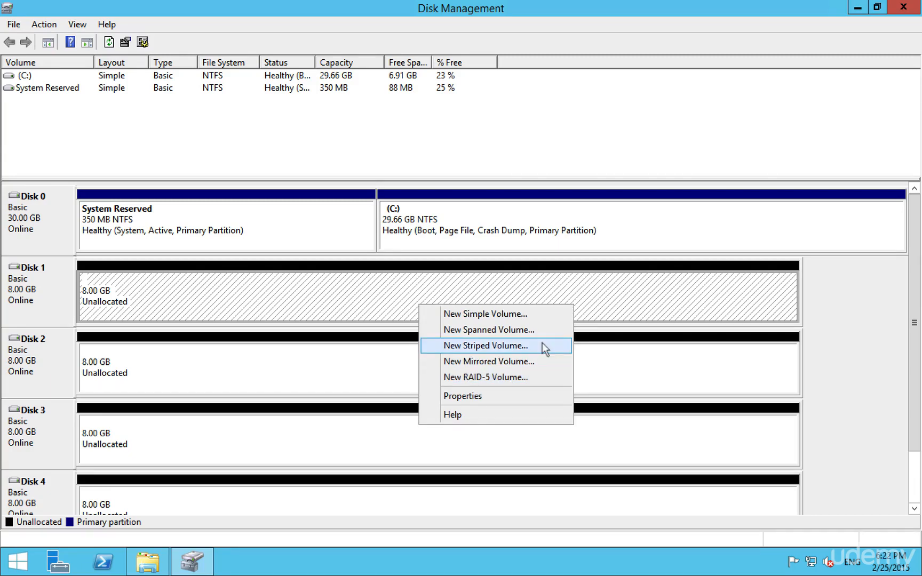
{"action": "left_click", "coordinate": [543, 346]}
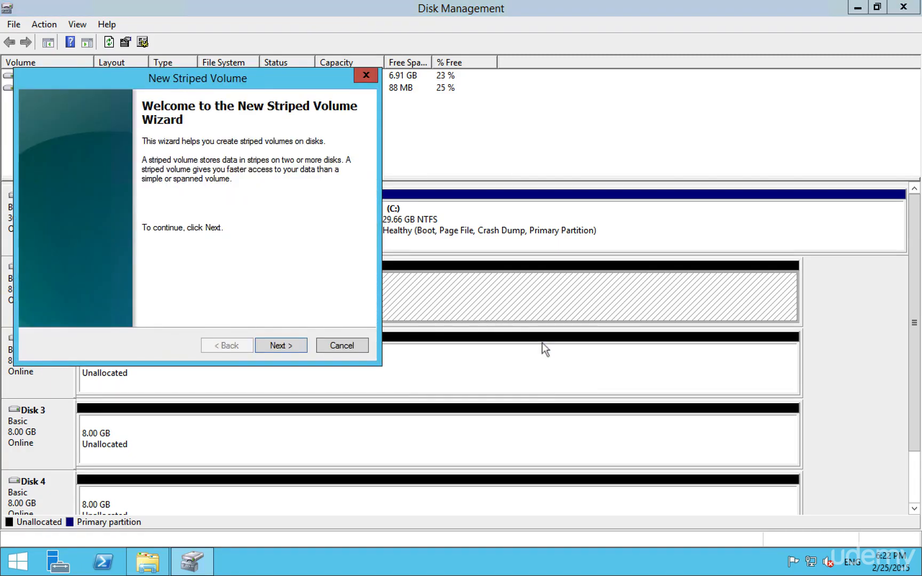
{"action": "left_click", "coordinate": [287, 346]}
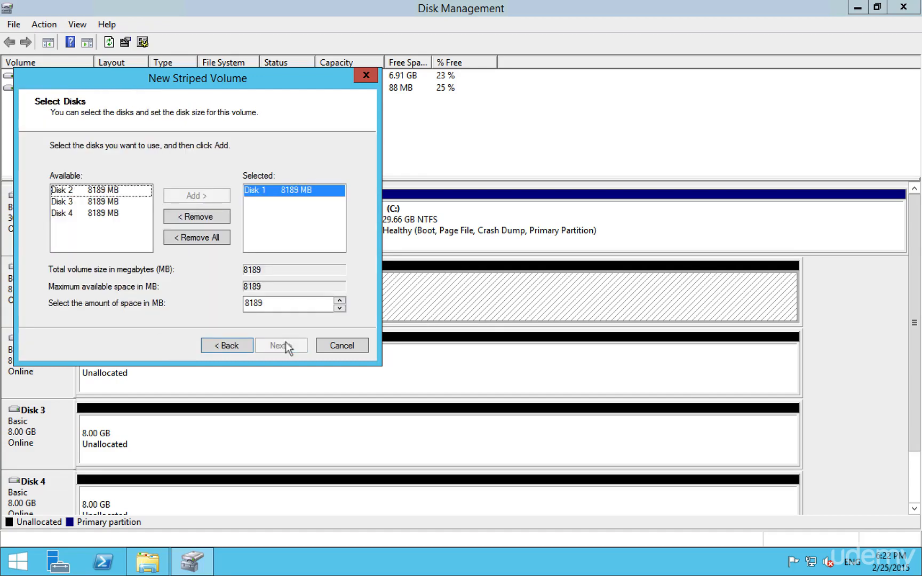
{"action": "left_click", "coordinate": [98, 192]}
{"action": "left_click", "coordinate": [174, 193]}
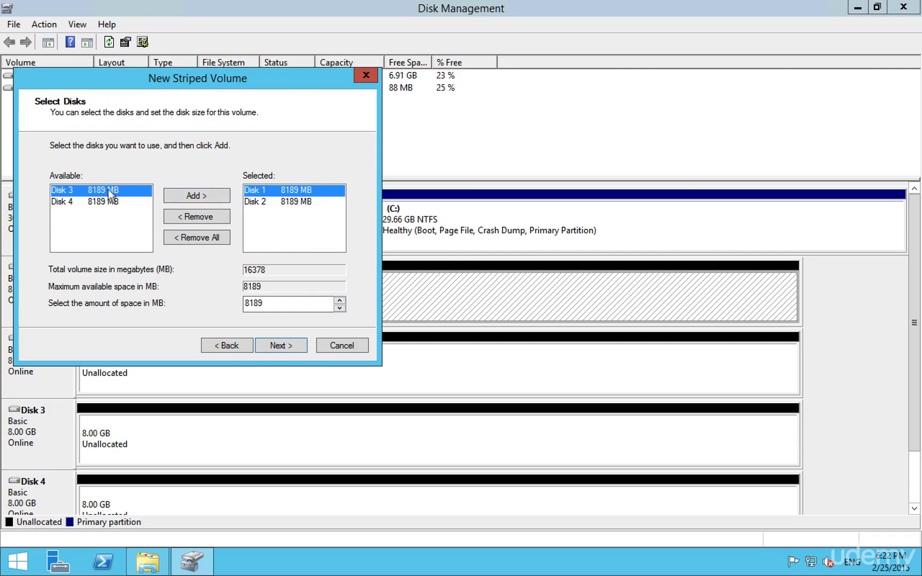
{"action": "left_click", "coordinate": [210, 195]}
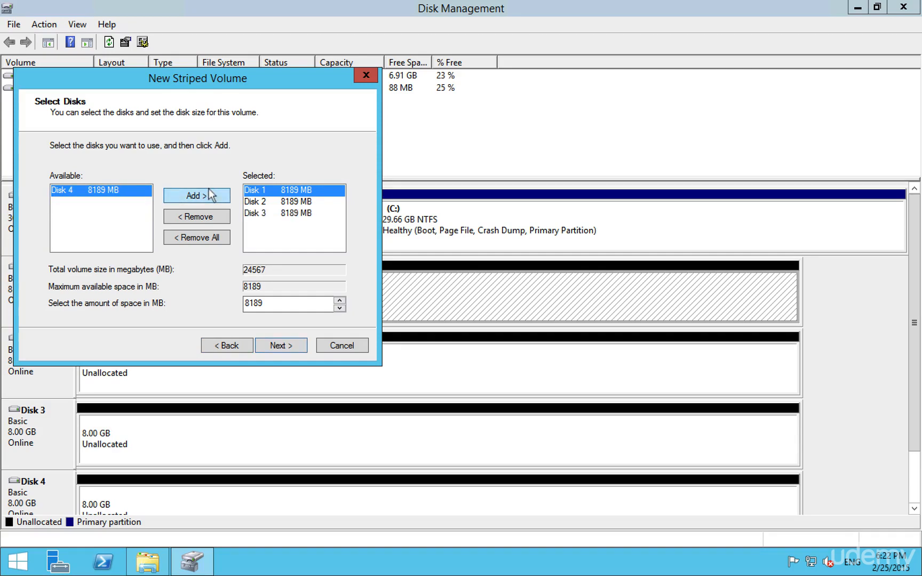
{"action": "left_click", "coordinate": [212, 195]}
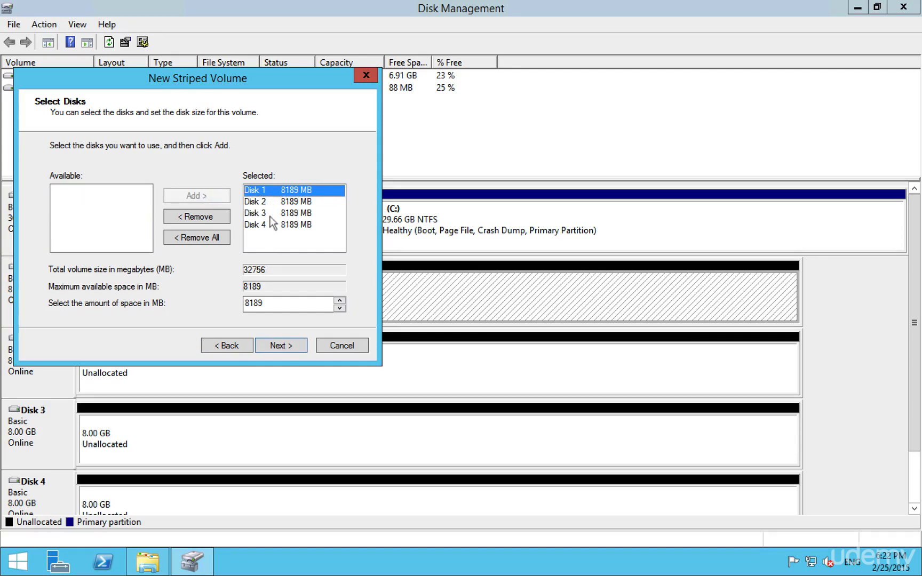
{"action": "left_click", "coordinate": [271, 344]}
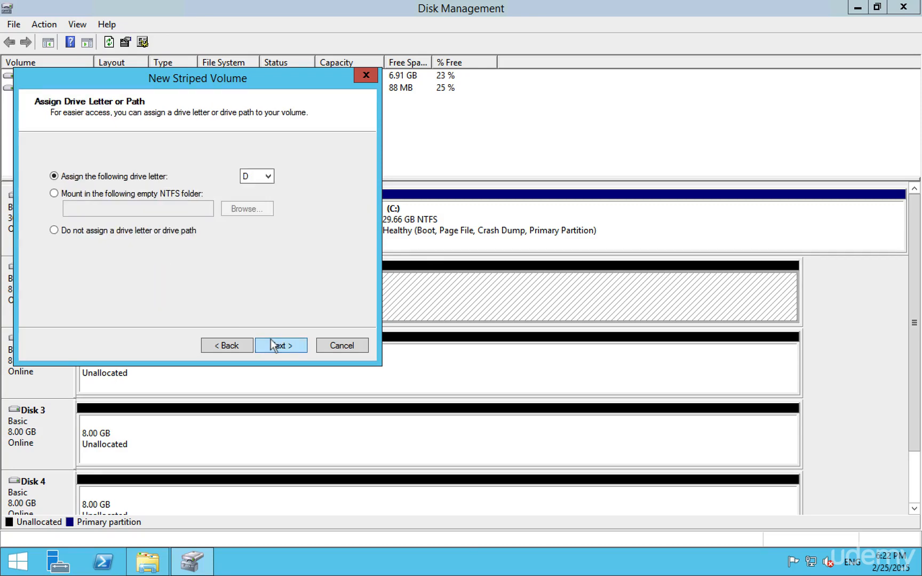
Create the striped volume with drive letter D and a quick NTFS format, accepting the conversion to dynamic disks
{"action": "left_click", "coordinate": [271, 344]}
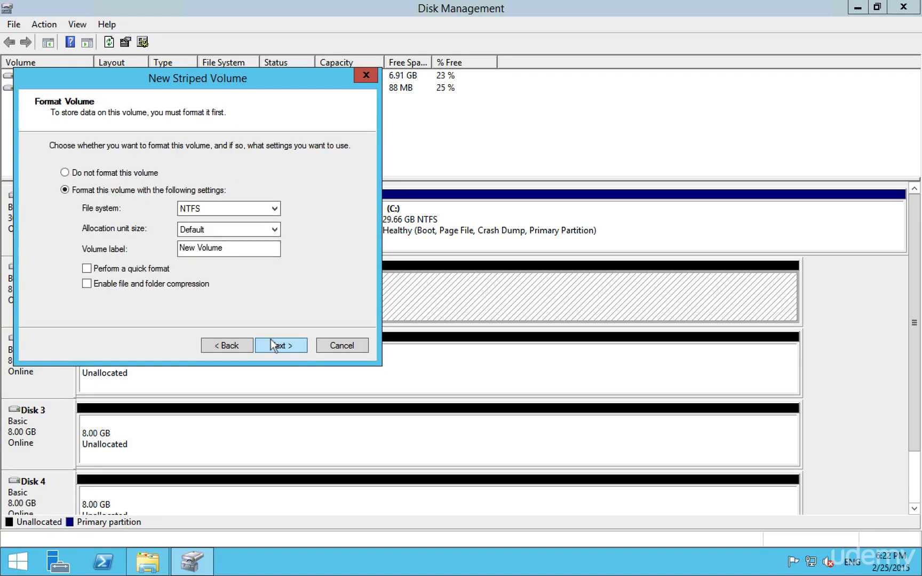
{"action": "left_click", "coordinate": [87, 269]}
{"action": "left_click", "coordinate": [289, 344]}
{"action": "left_click", "coordinate": [279, 345]}
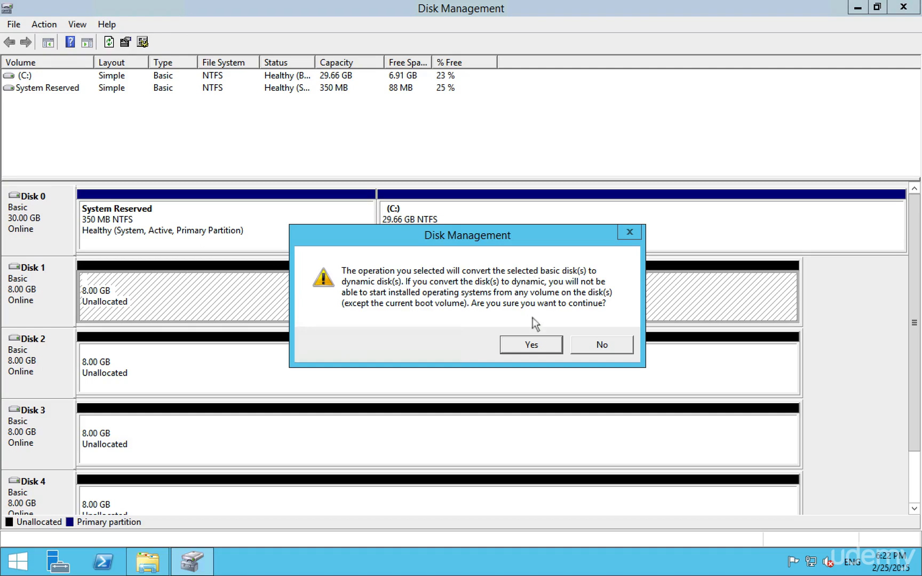
{"action": "left_click", "coordinate": [543, 350]}
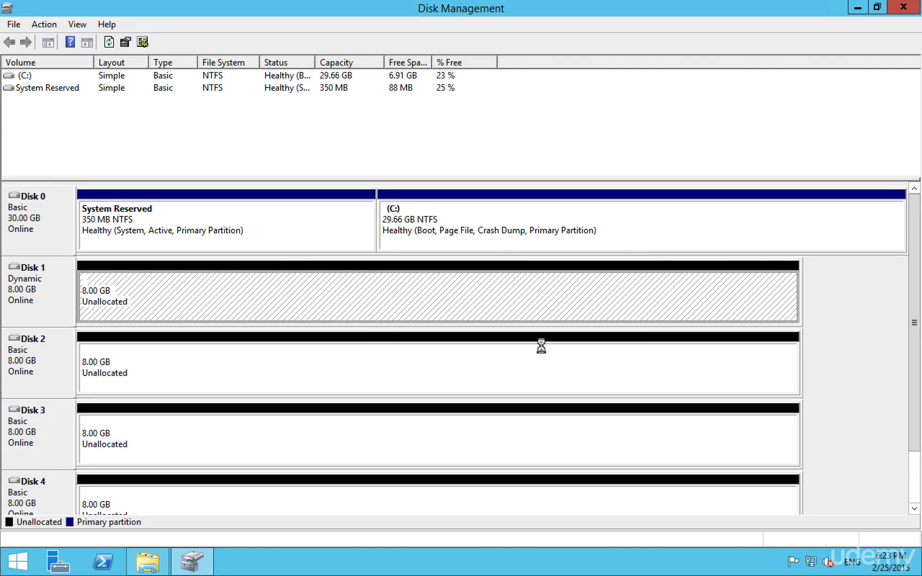